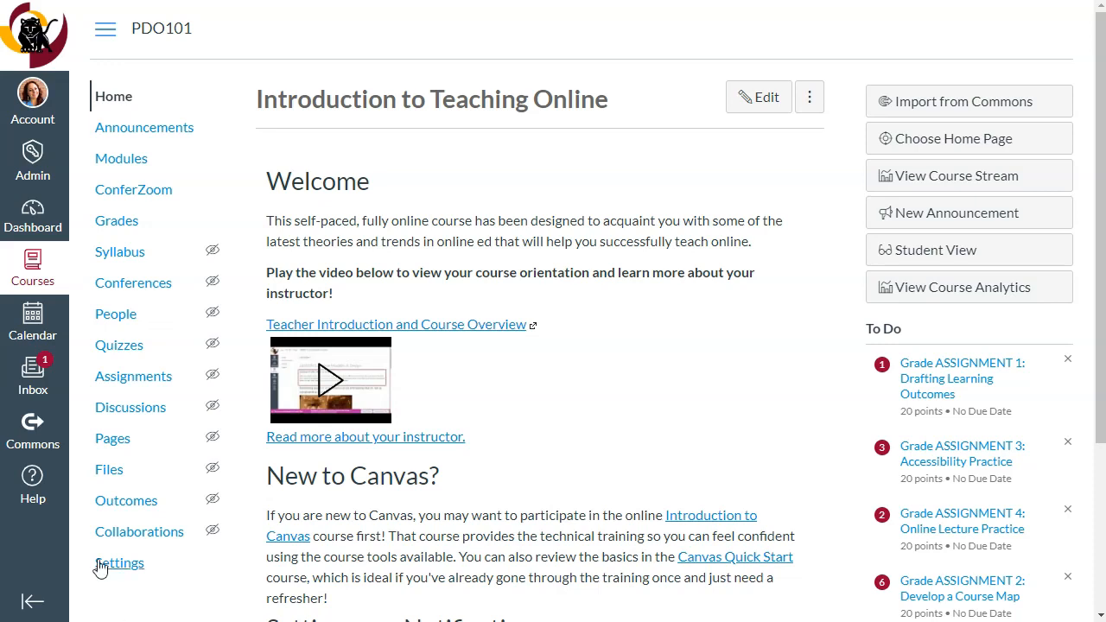
Open the course's question banks from the quizzes area and look through the list
{"action": "left_click", "coordinate": [118, 351]}
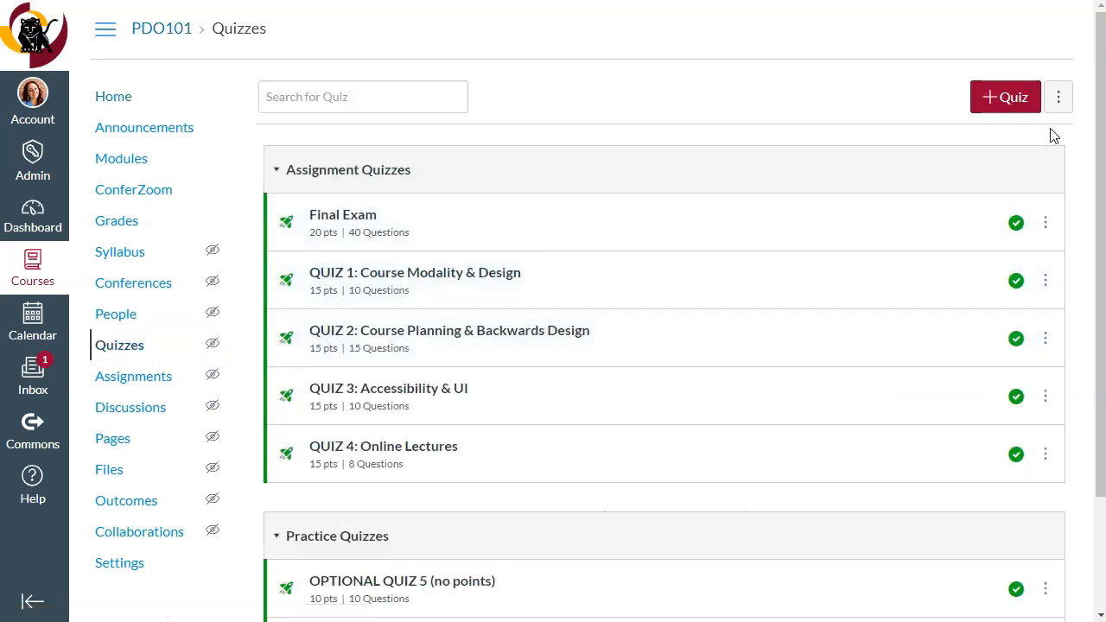
{"action": "left_click", "coordinate": [1061, 105]}
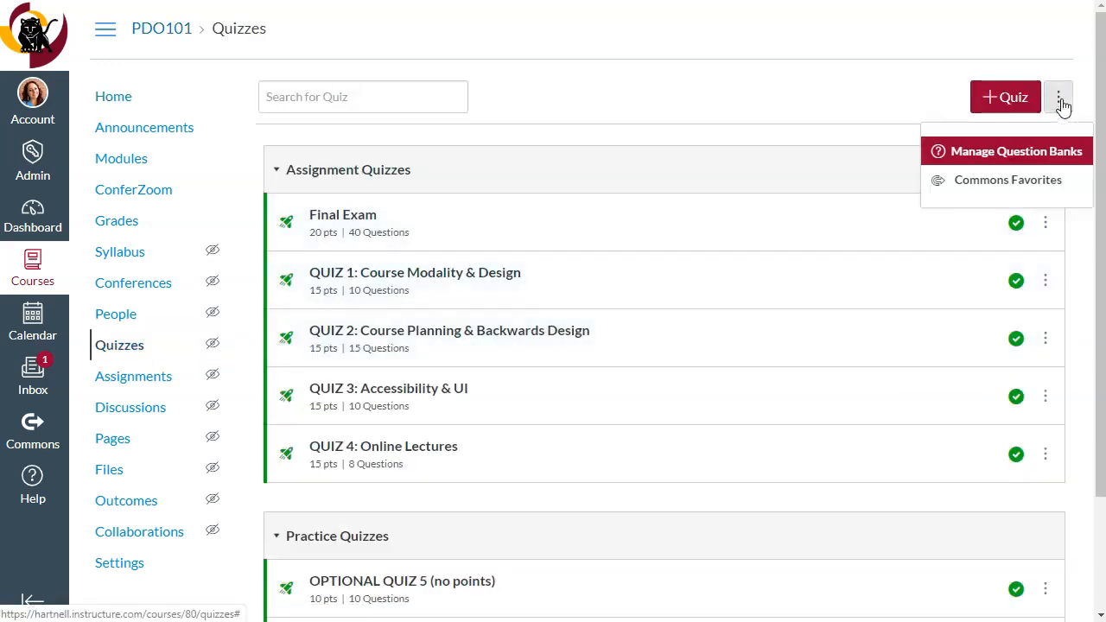
{"action": "left_click", "coordinate": [1016, 154]}
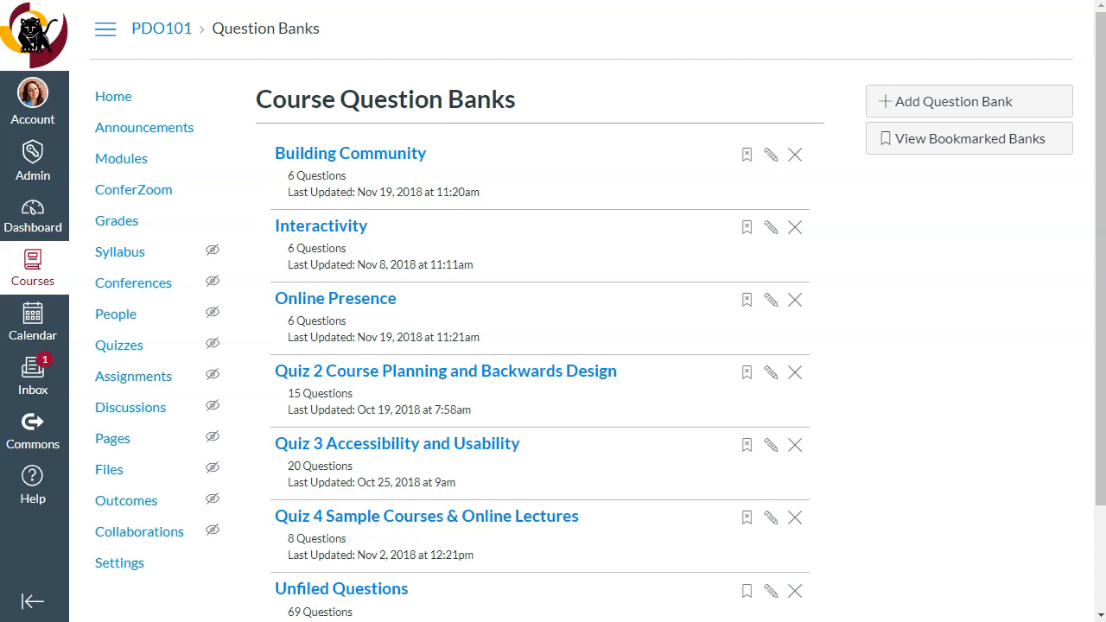
{"action": "mouse_move", "coordinate": [1099, 64]}
{"action": "left_mouse_down"}
{"action": "mouse_move", "coordinate": [1101, 159]}
{"action": "mouse_move", "coordinate": [1101, 74]}
{"action": "left_mouse_up"}
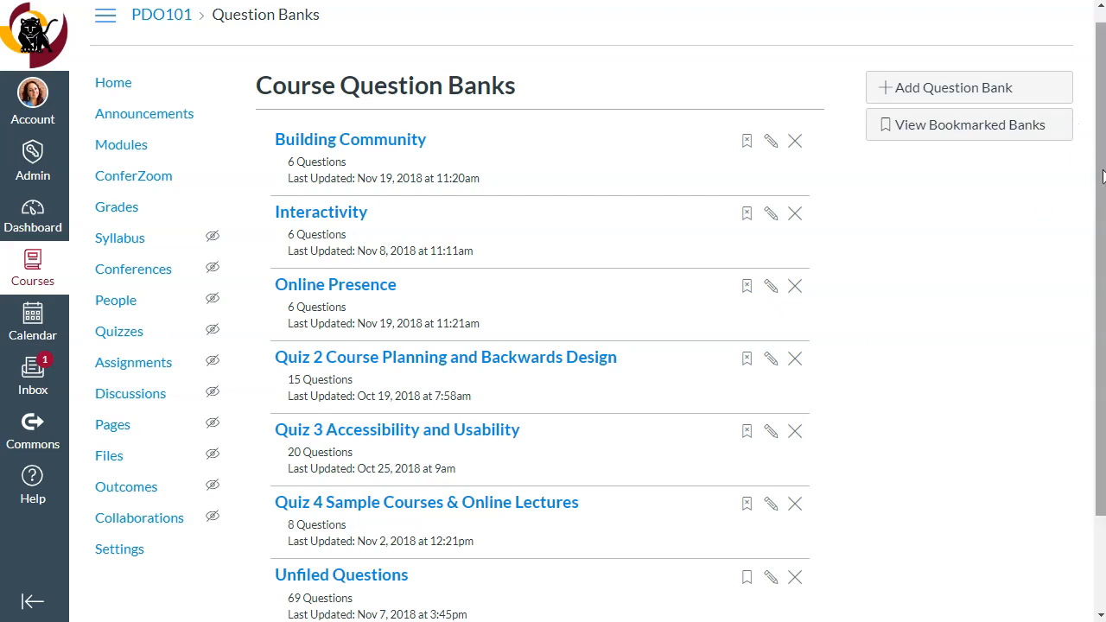
{"action": "scroll", "coordinate": [1080, 225], "scroll_direction": "down", "scroll_amount": 3}
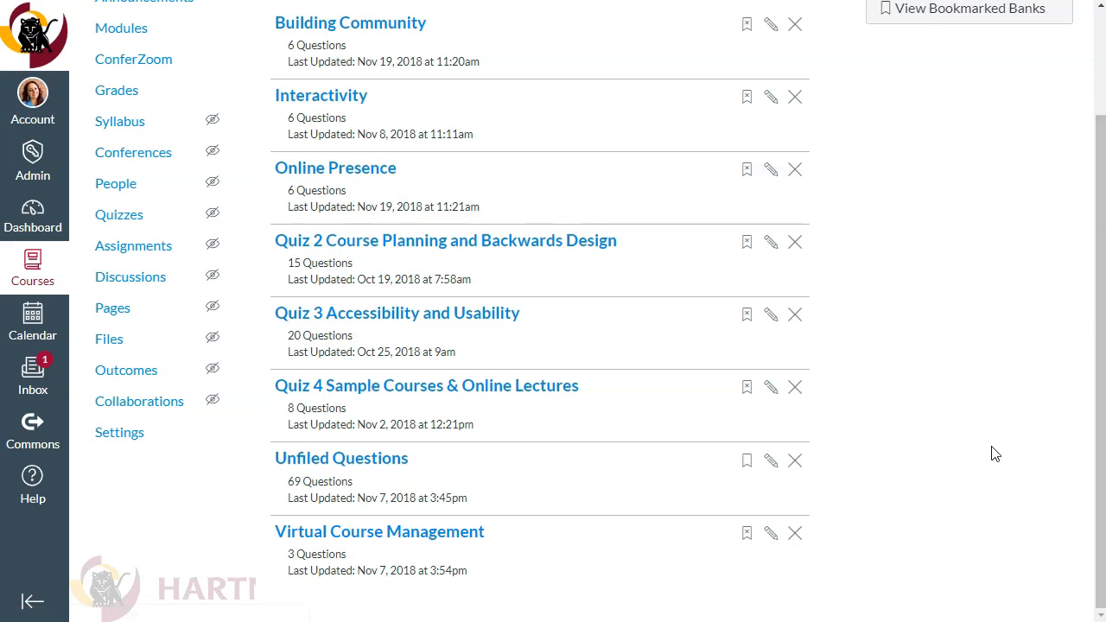
Copy the accessibility issues question from Unfiled Questions into a new question bank named Test Bank, keeping a copy in the original bank
{"action": "left_click", "coordinate": [388, 459]}
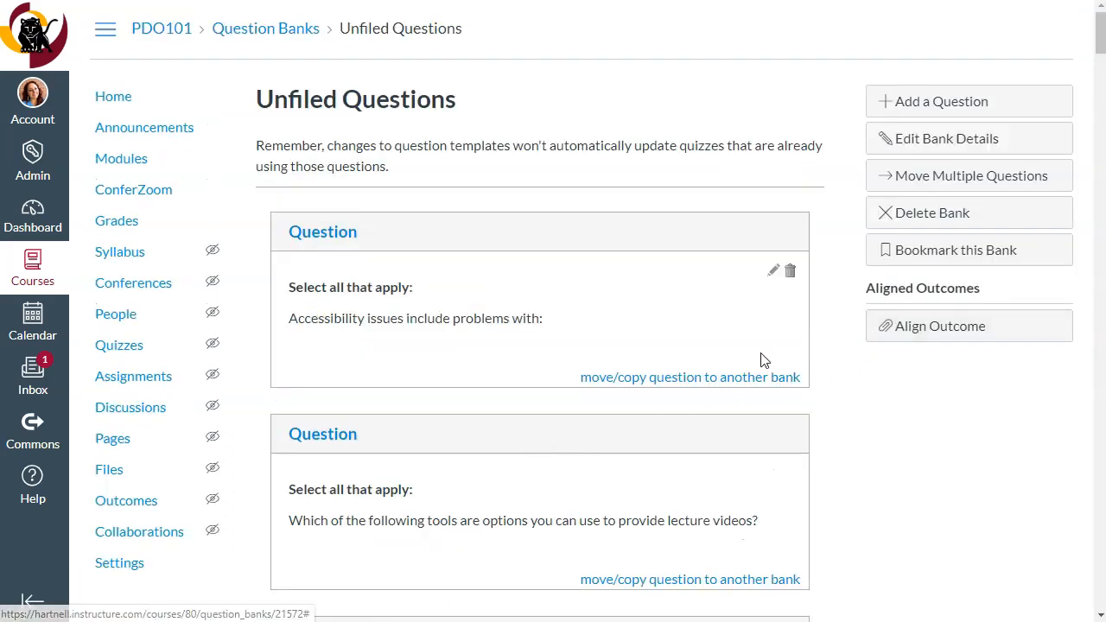
{"action": "left_click", "coordinate": [644, 377]}
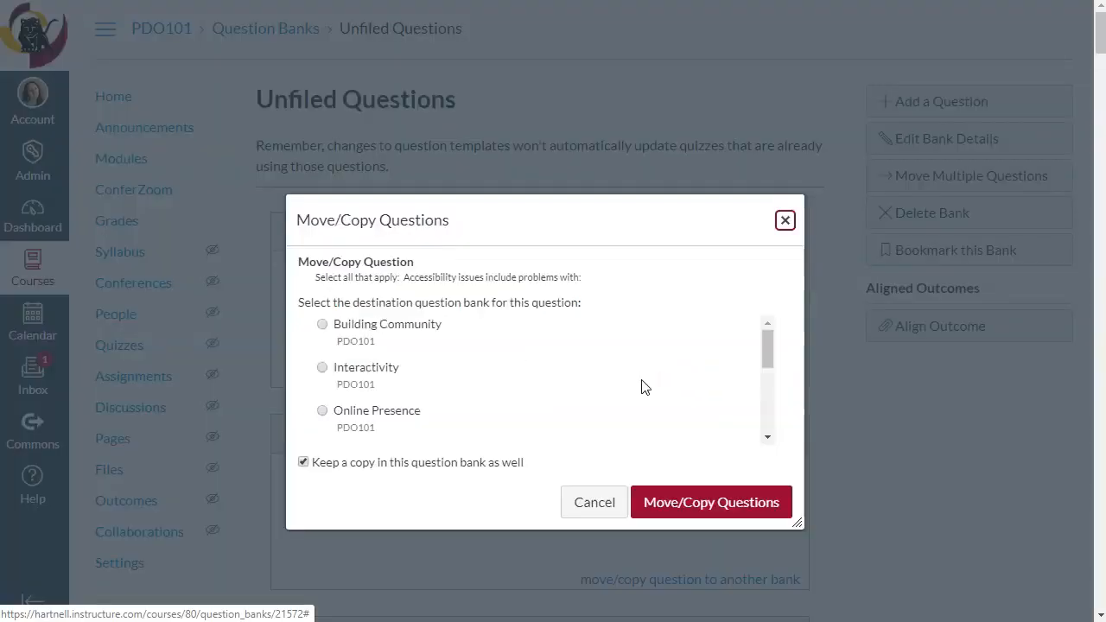
{"action": "left_click_drag", "start_coordinate": [767, 350], "coordinate": [770, 415]}
{"action": "left_click", "coordinate": [412, 415]}
{"action": "left_click", "coordinate": [432, 458]}
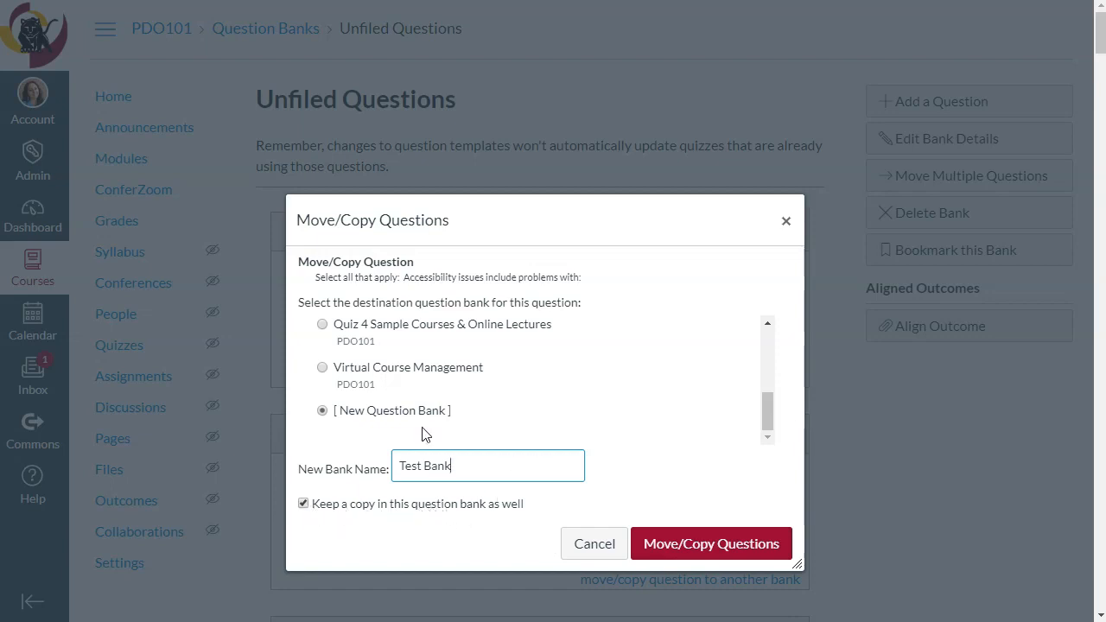
{"action": "left_click", "coordinate": [691, 541]}
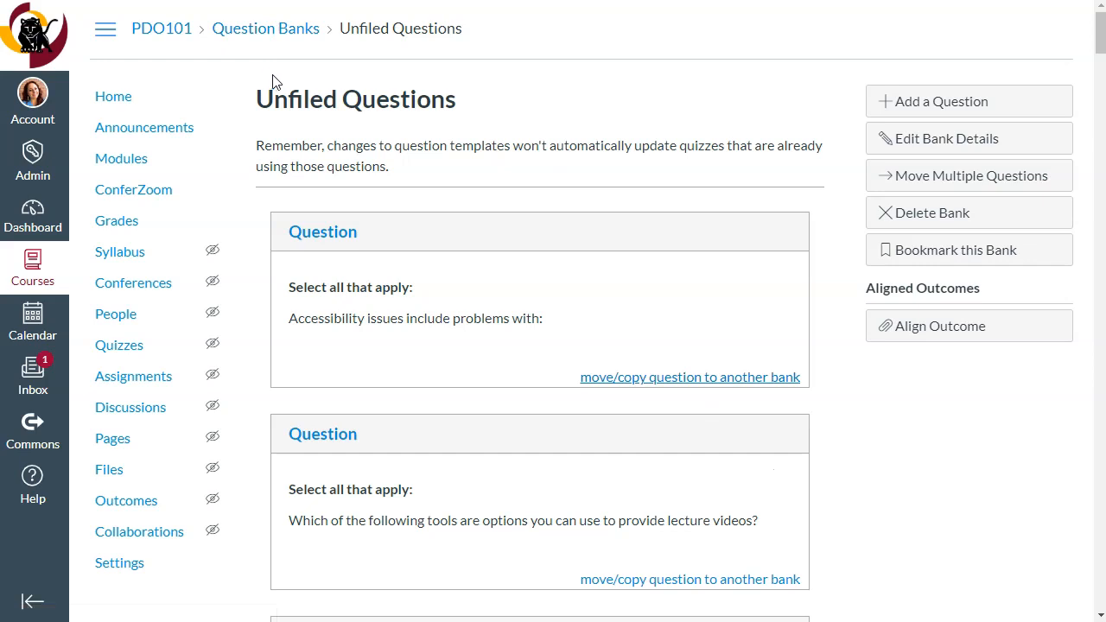
Check the course question banks list for Test Bank and review how to reach it from the quizzes area
{"action": "left_click", "coordinate": [275, 35]}
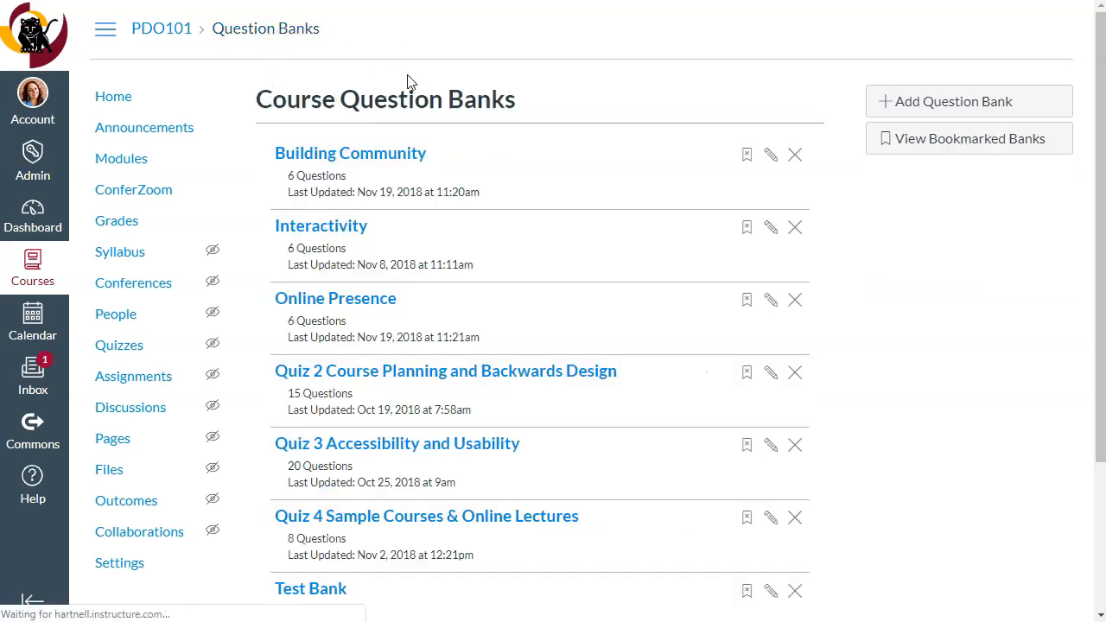
{"action": "left_click", "coordinate": [121, 346]}
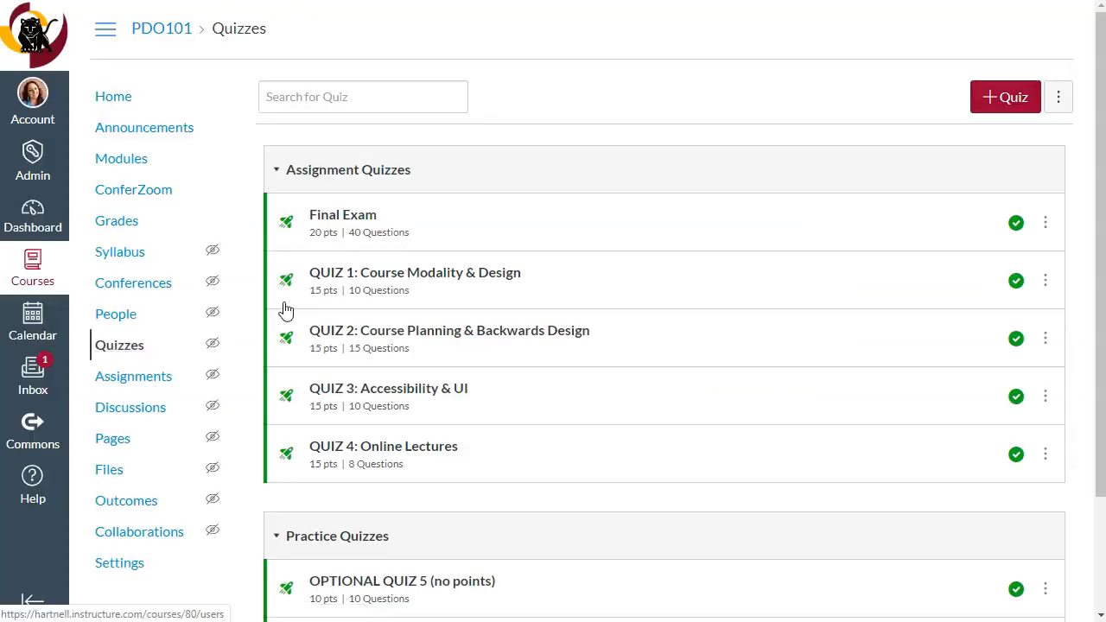
{"action": "left_click", "coordinate": [1068, 96]}
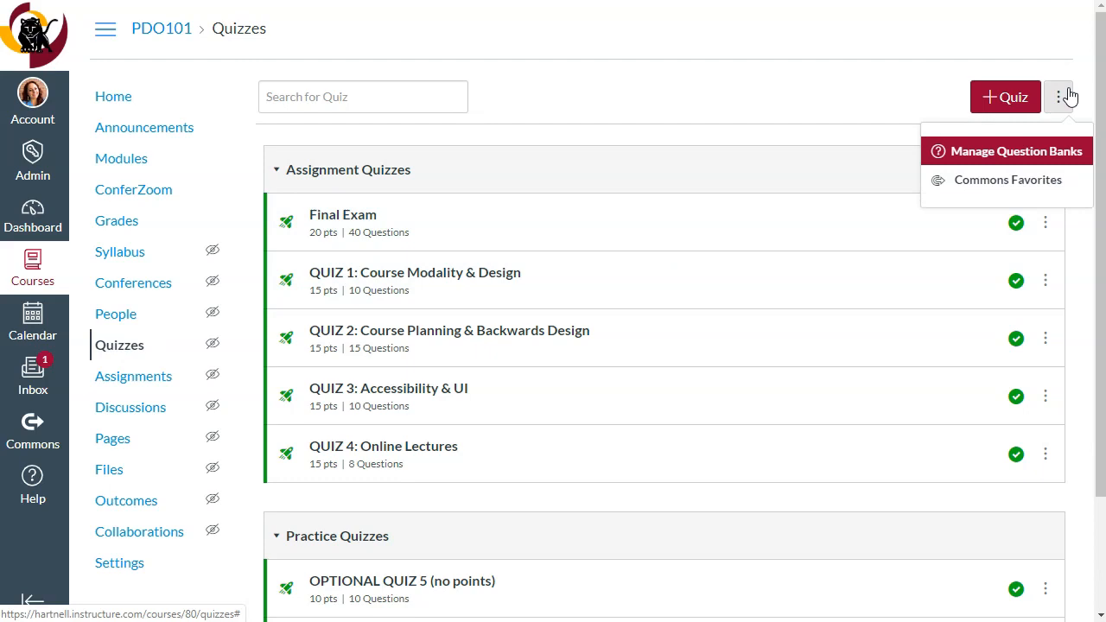
{"action": "left_click", "coordinate": [1009, 152]}
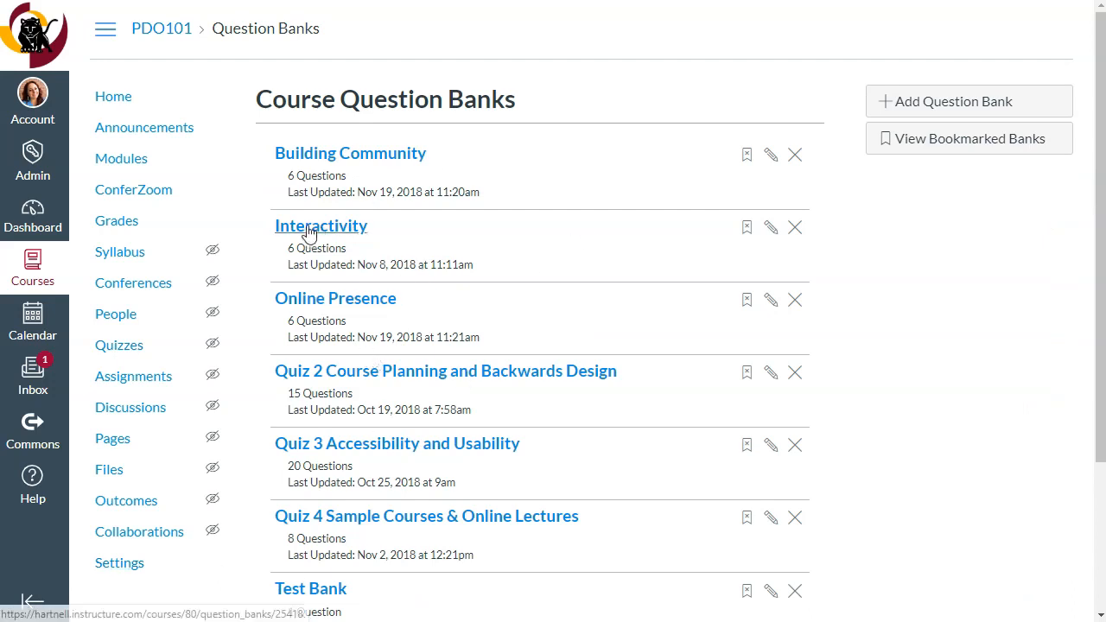
{"action": "left_click", "coordinate": [119, 346]}
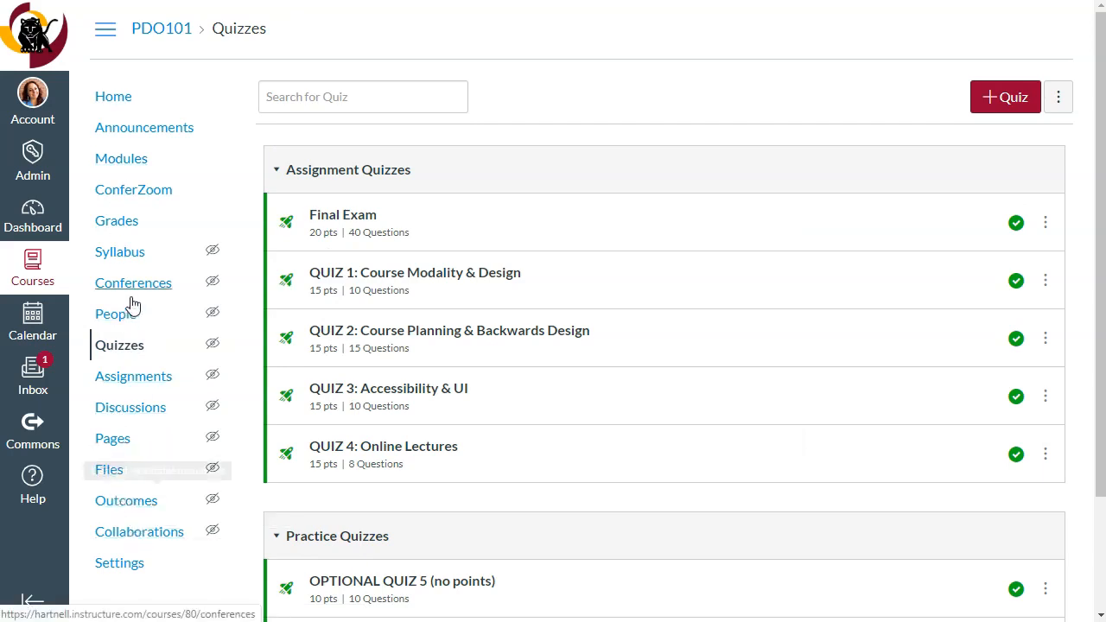
Add a new quiz named Example Midterm to Module 1: Course Development Theory & Strategy, in the Assignments group without indentation
{"action": "left_click", "coordinate": [123, 166]}
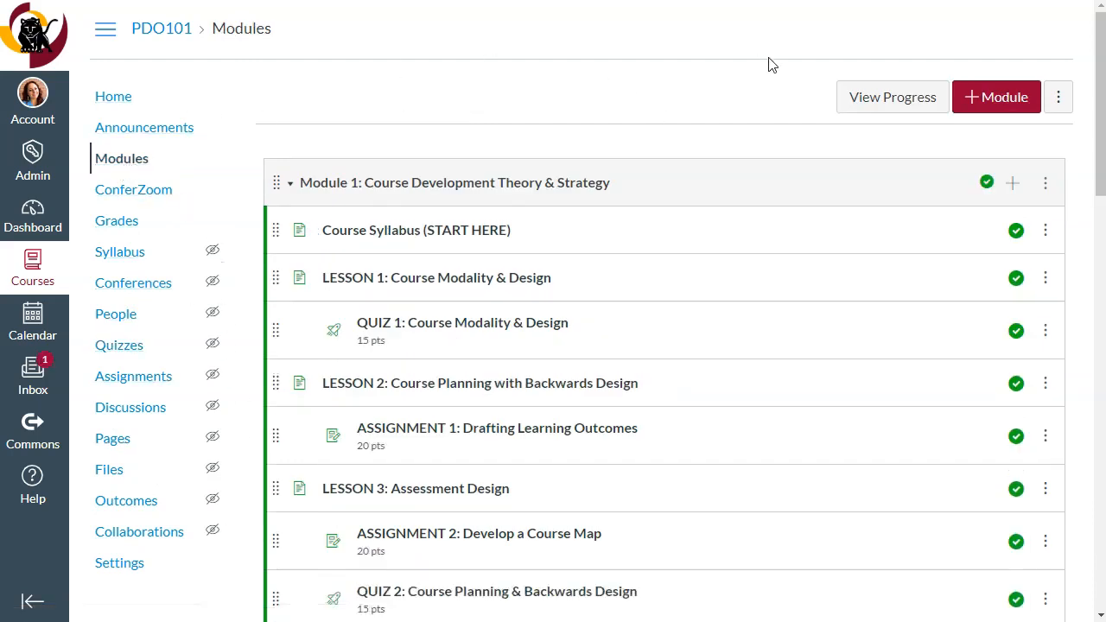
{"action": "left_click", "coordinate": [1017, 185]}
{"action": "left_click", "coordinate": [344, 174]}
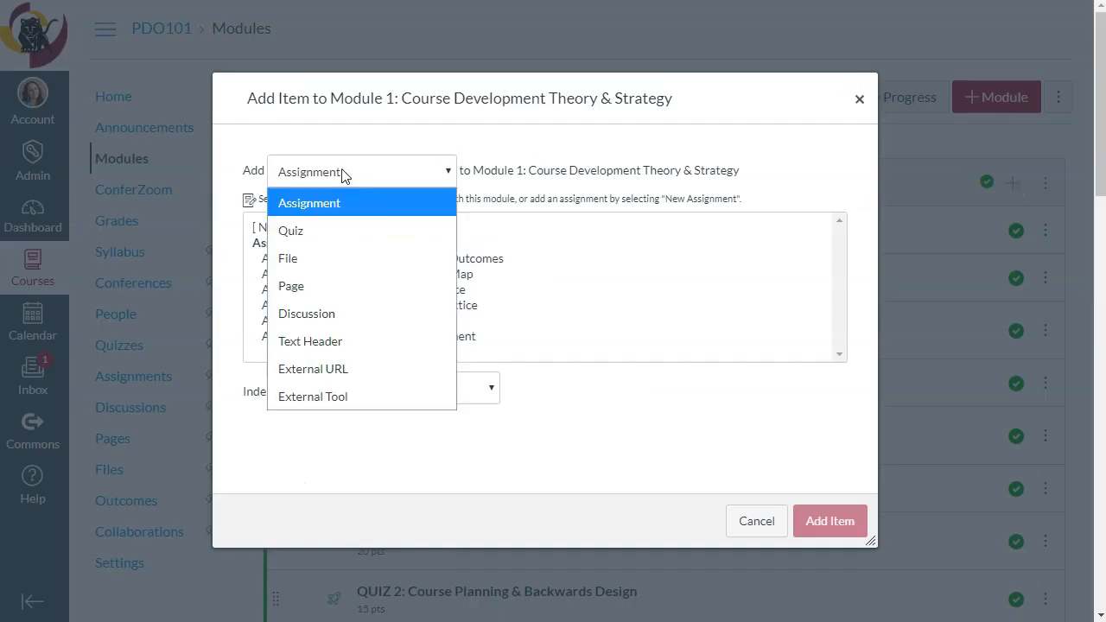
{"action": "left_click", "coordinate": [312, 233]}
{"action": "left_click", "coordinate": [295, 226]}
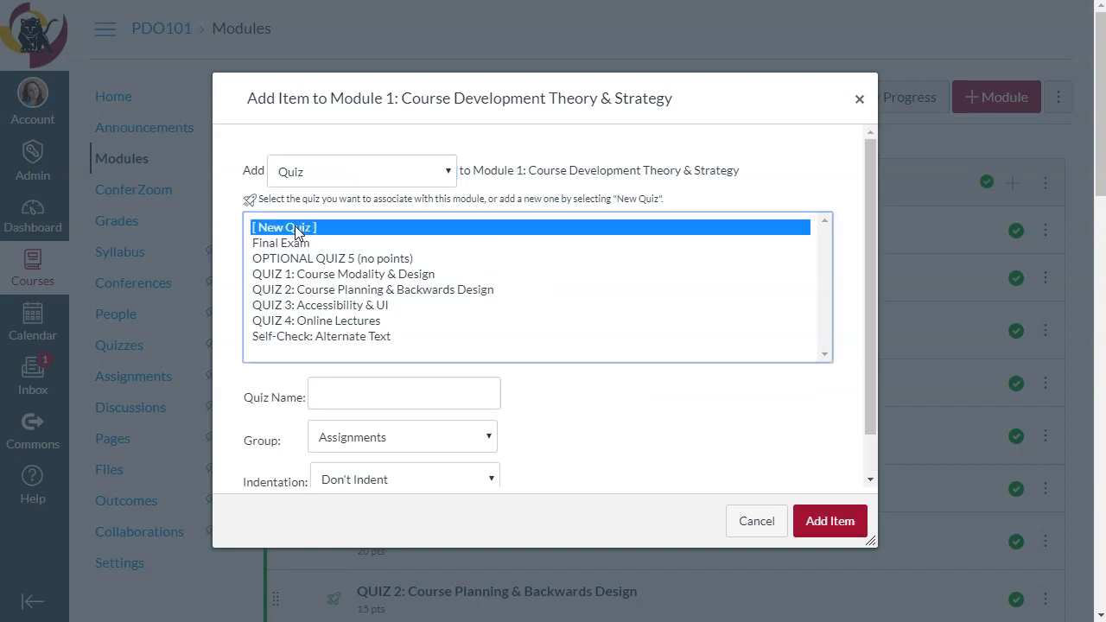
{"action": "left_click", "coordinate": [394, 396]}
{"action": "type", "text": "Example Midterm"}
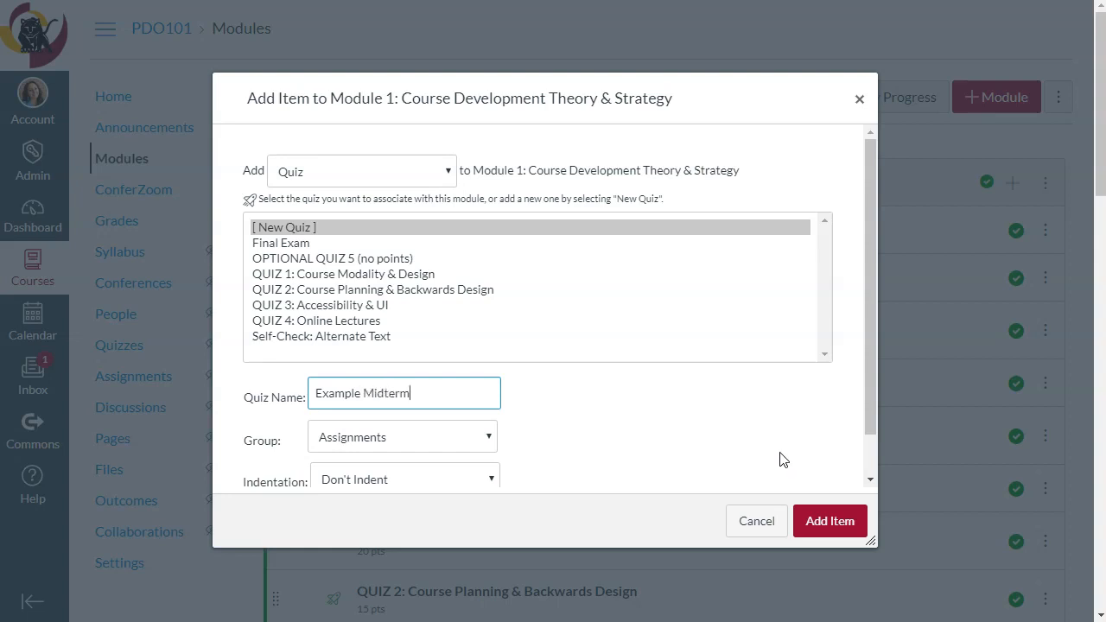
{"action": "left_click", "coordinate": [828, 524]}
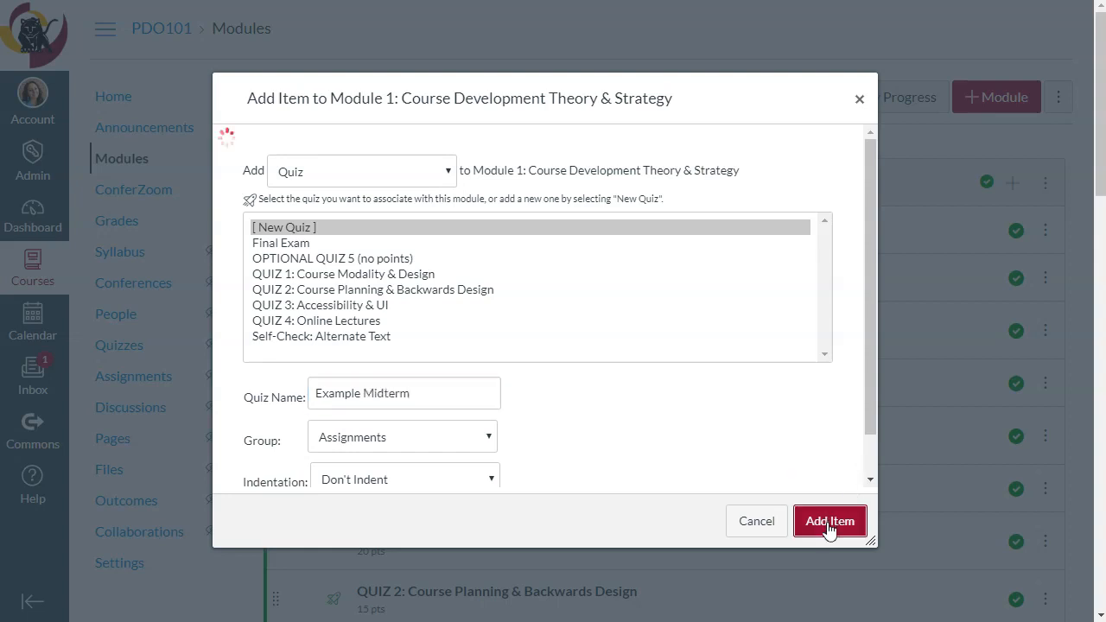
Open the Example Midterm quiz from Module 1 for editing
{"action": "scroll", "coordinate": [674, 391], "scroll_direction": "down", "scroll_amount": 5}
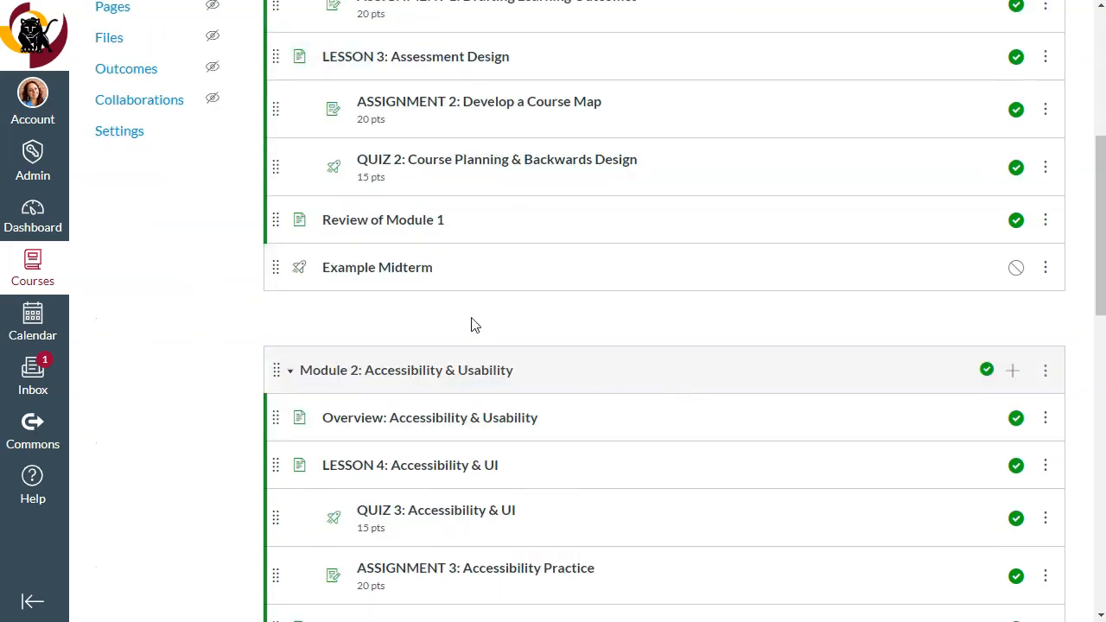
{"action": "left_click", "coordinate": [406, 273]}
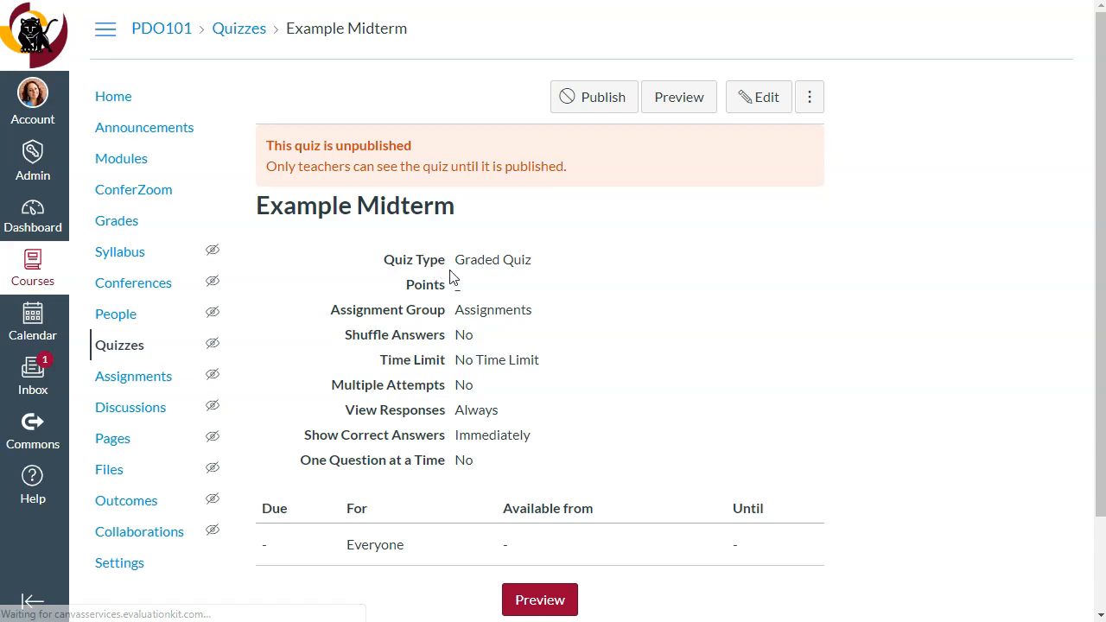
{"action": "left_click", "coordinate": [769, 107]}
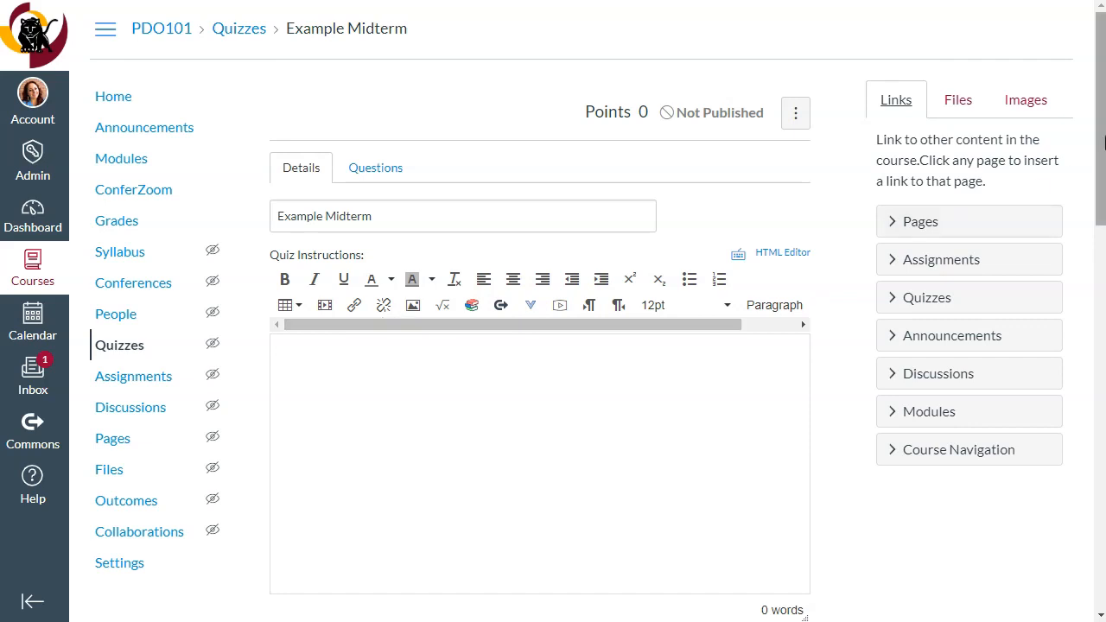
Enable Shuffle Answers and turn off letting students see their quiz responses
{"action": "scroll", "coordinate": [382, 441], "scroll_direction": "down", "scroll_amount": 3}
{"action": "scroll", "coordinate": [618, 346], "scroll_direction": "down", "scroll_amount": 7}
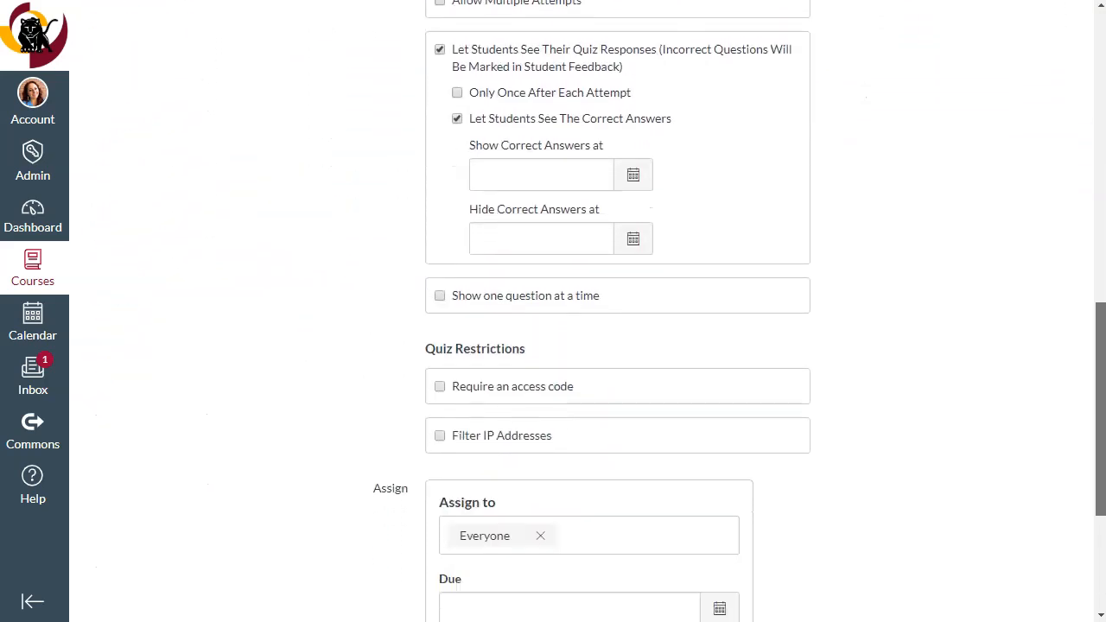
{"action": "scroll", "coordinate": [618, 345], "scroll_direction": "up", "scroll_amount": 4}
{"action": "left_click", "coordinate": [430, 271]}
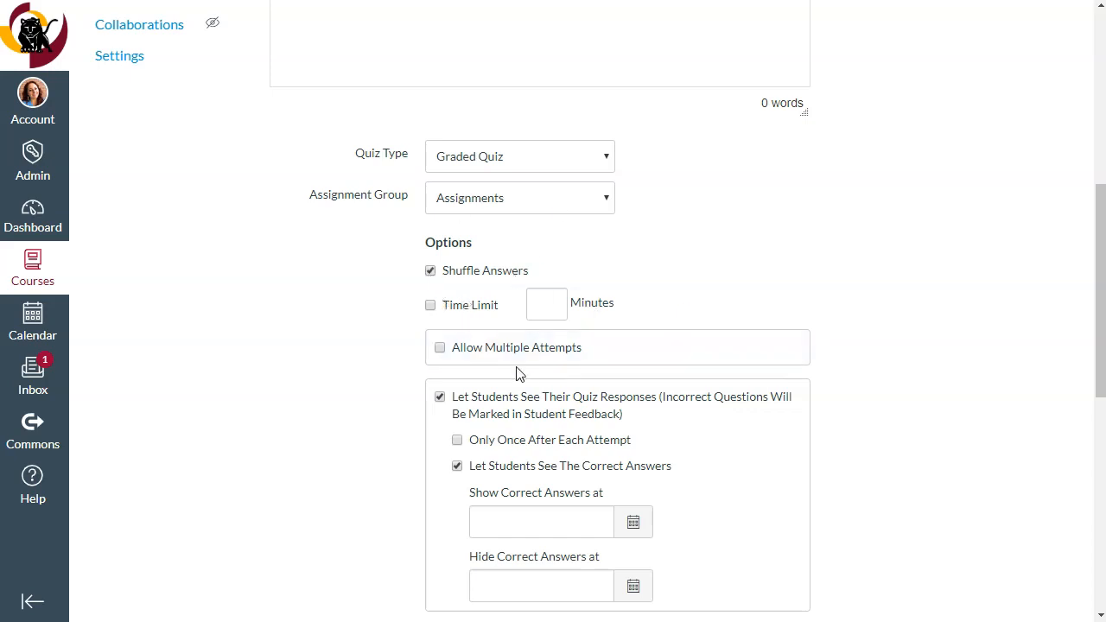
{"action": "left_click", "coordinate": [440, 397]}
Start a new question group in the quiz's questions and set it to pick 5 questions
{"action": "left_click_drag", "start_coordinate": [1099, 281], "coordinate": [1103, 116]}
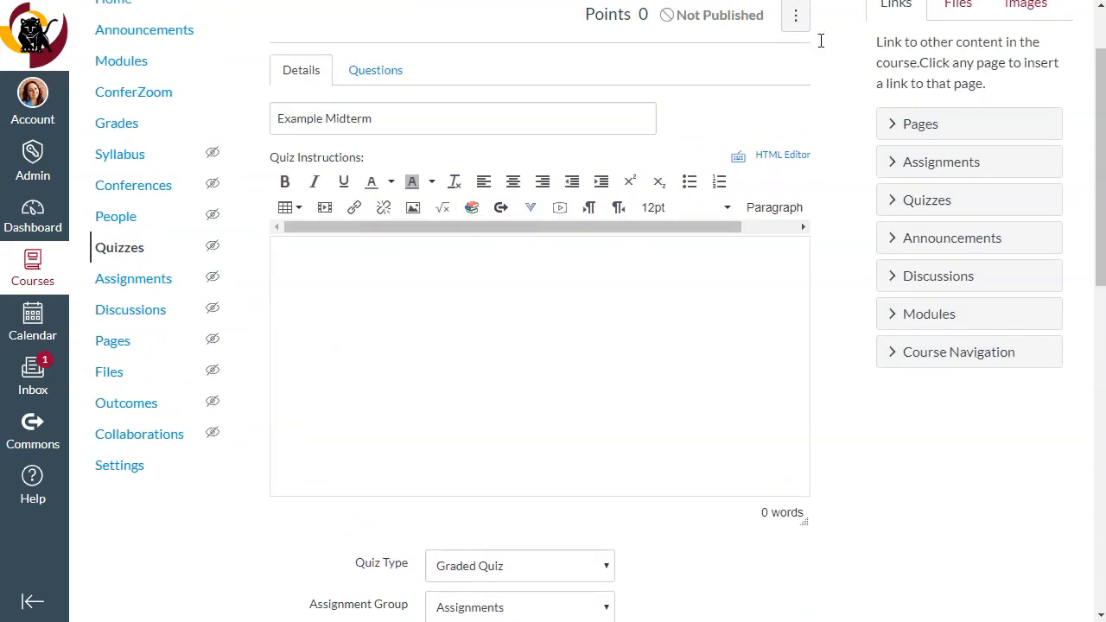
{"action": "left_click", "coordinate": [364, 78]}
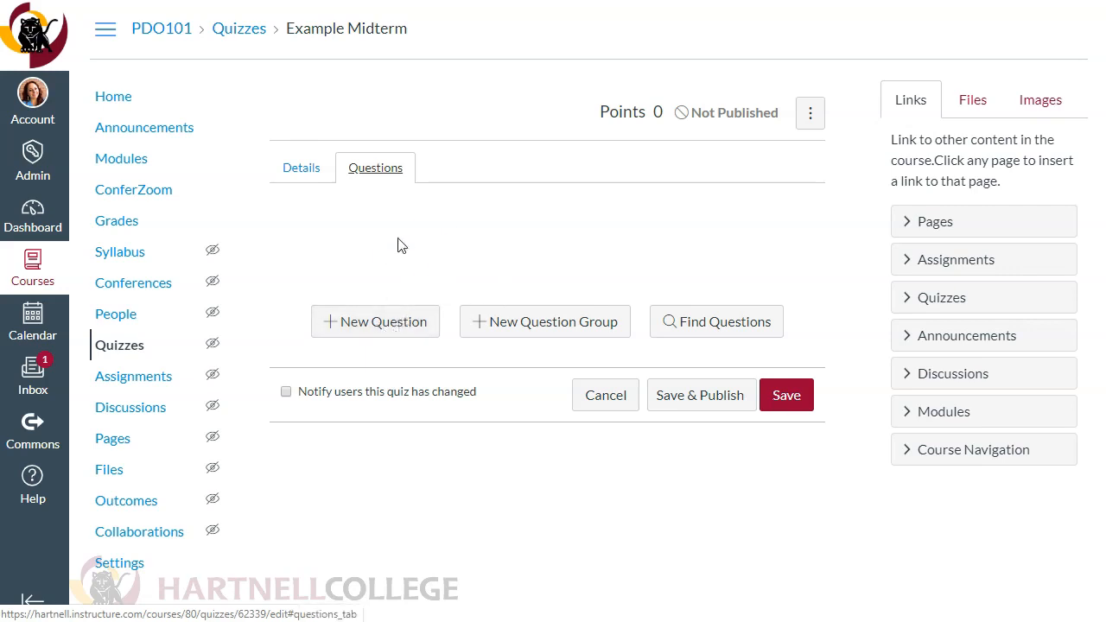
{"action": "left_click", "coordinate": [553, 334]}
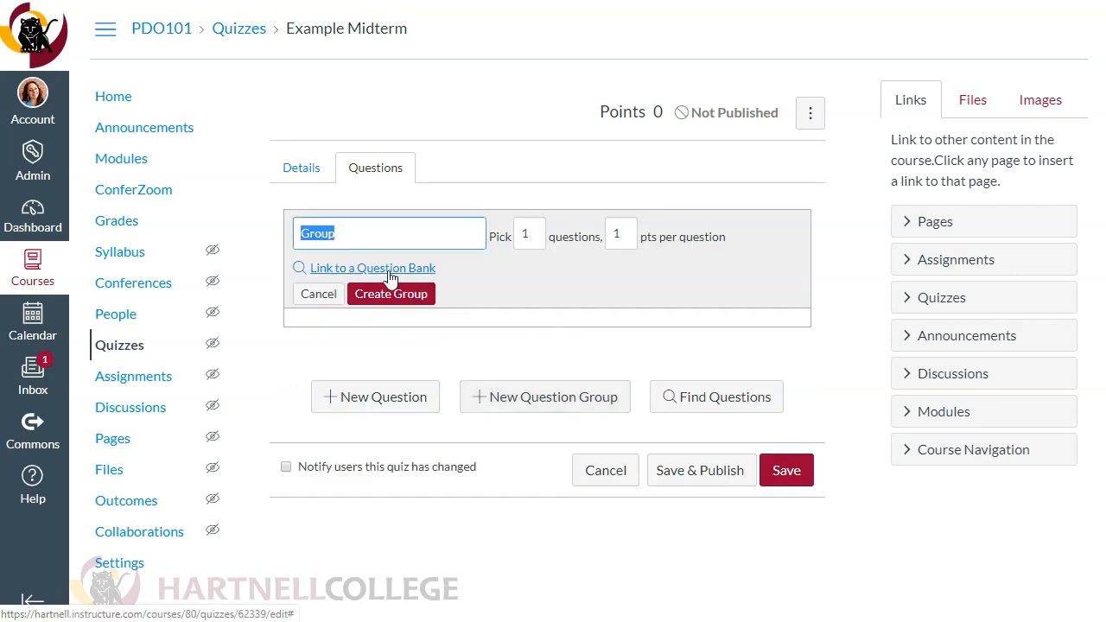
{"action": "left_click", "coordinate": [533, 235]}
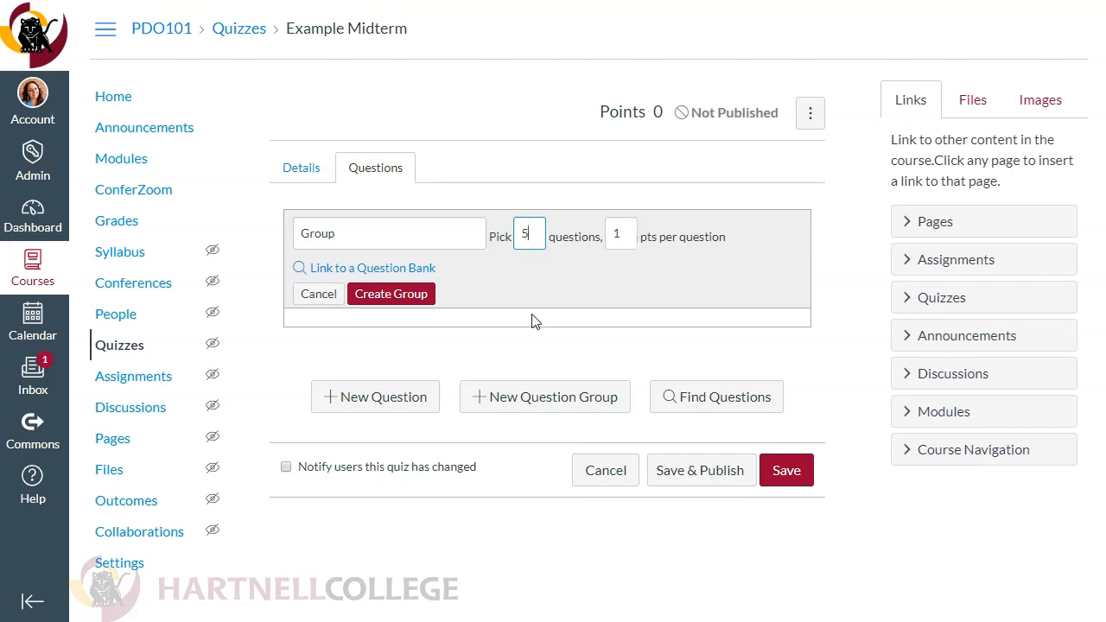
Link the question group to the PDO101 Test Bank and create the group
{"action": "left_click", "coordinate": [333, 270]}
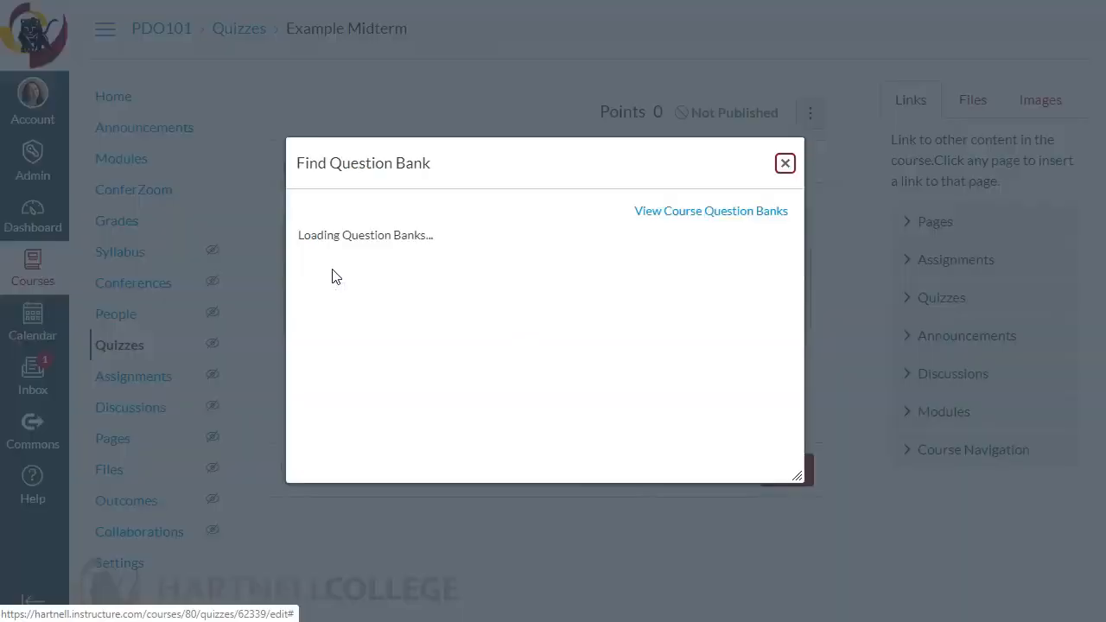
{"action": "left_click_drag", "start_coordinate": [769, 280], "coordinate": [788, 415]}
{"action": "left_click_drag", "start_coordinate": [783, 415], "coordinate": [777, 411]}
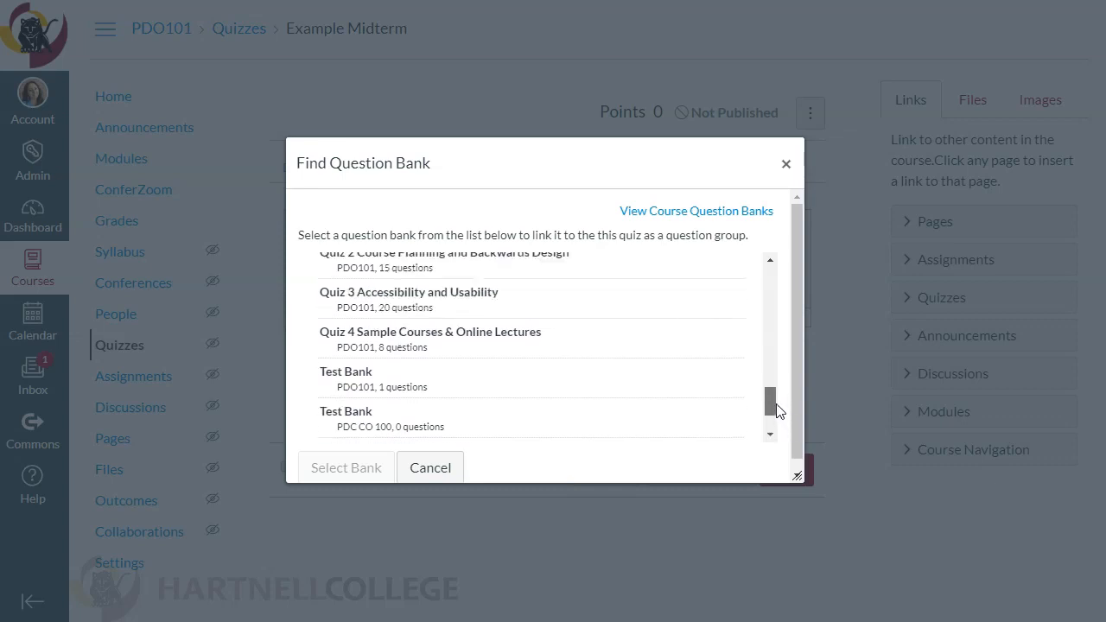
{"action": "scroll", "coordinate": [774, 408], "scroll_direction": "up", "scroll_amount": 2}
{"action": "scroll", "coordinate": [769, 407], "scroll_direction": "down", "scroll_amount": 1}
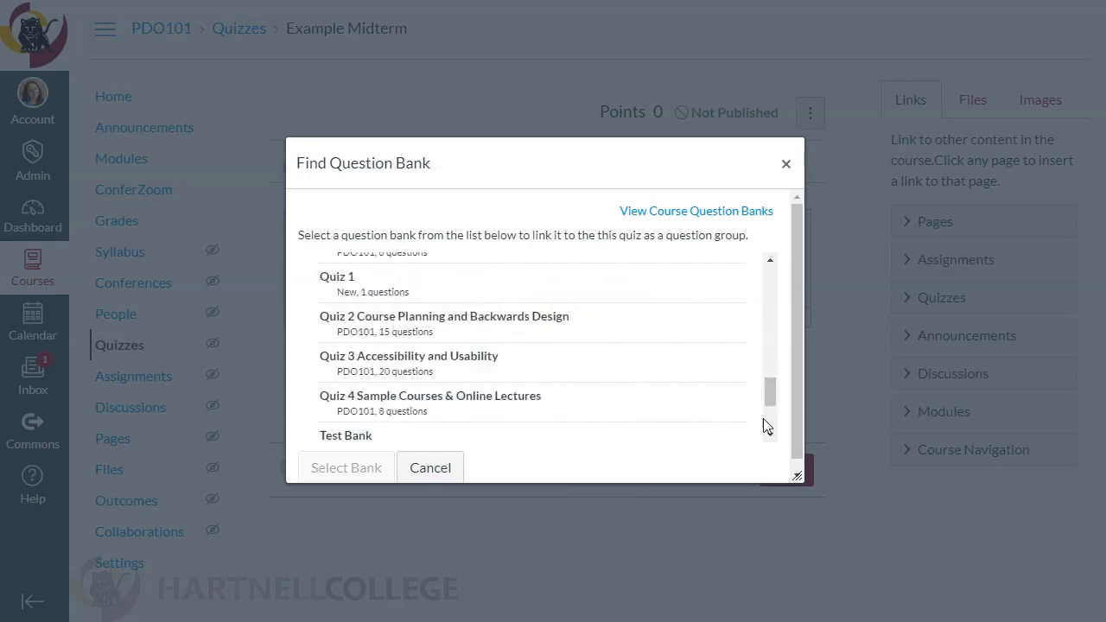
{"action": "scroll", "coordinate": [769, 423], "scroll_direction": "down", "scroll_amount": 3}
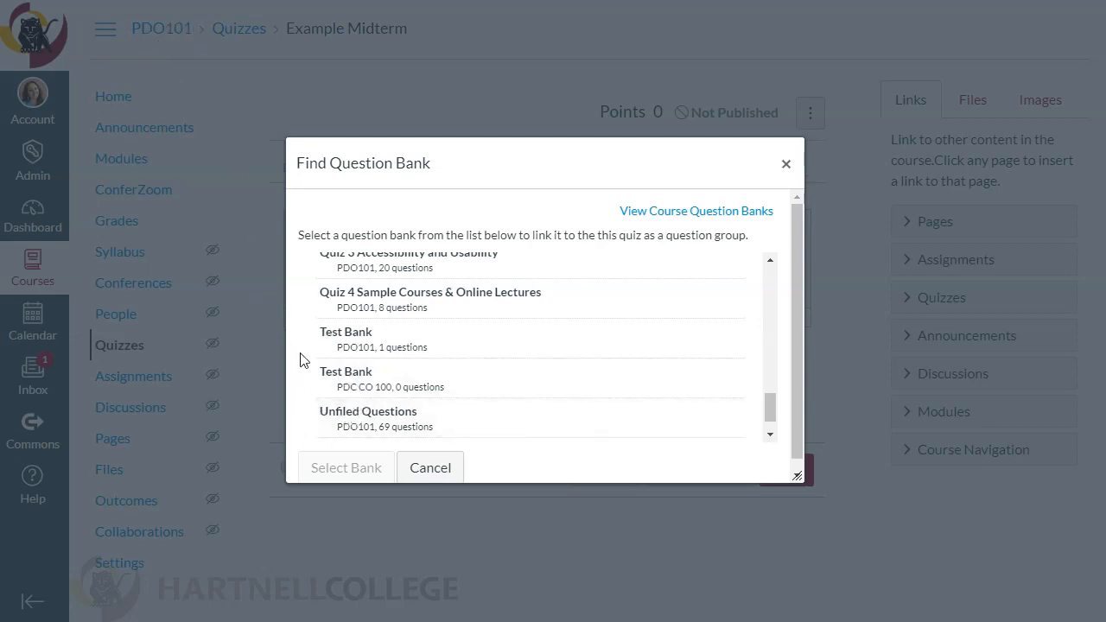
{"action": "left_click", "coordinate": [393, 349]}
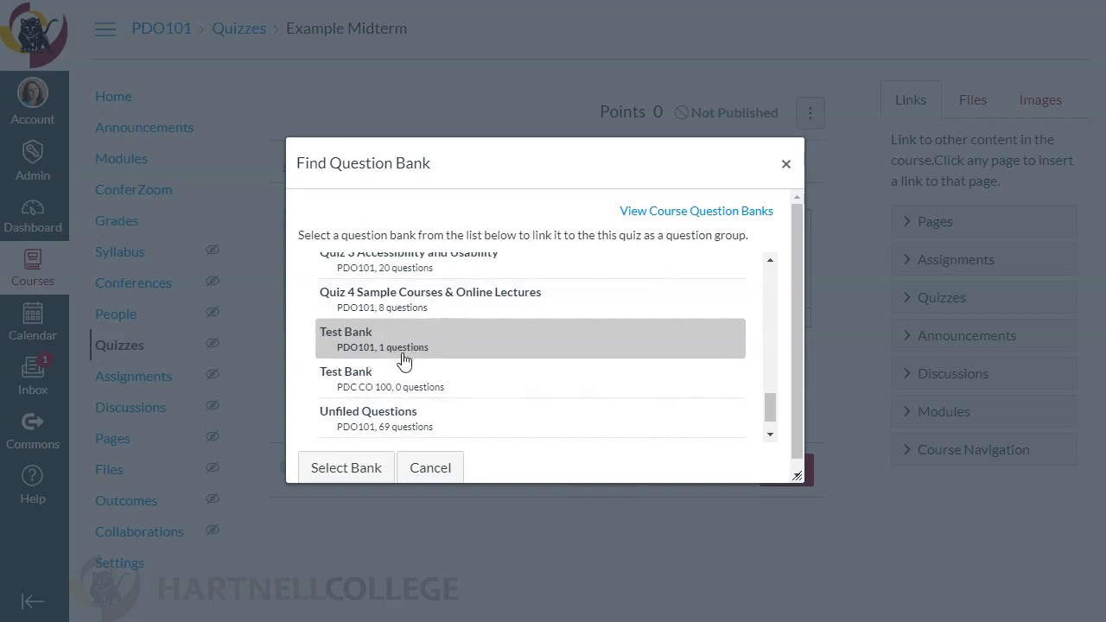
{"action": "left_click", "coordinate": [368, 468]}
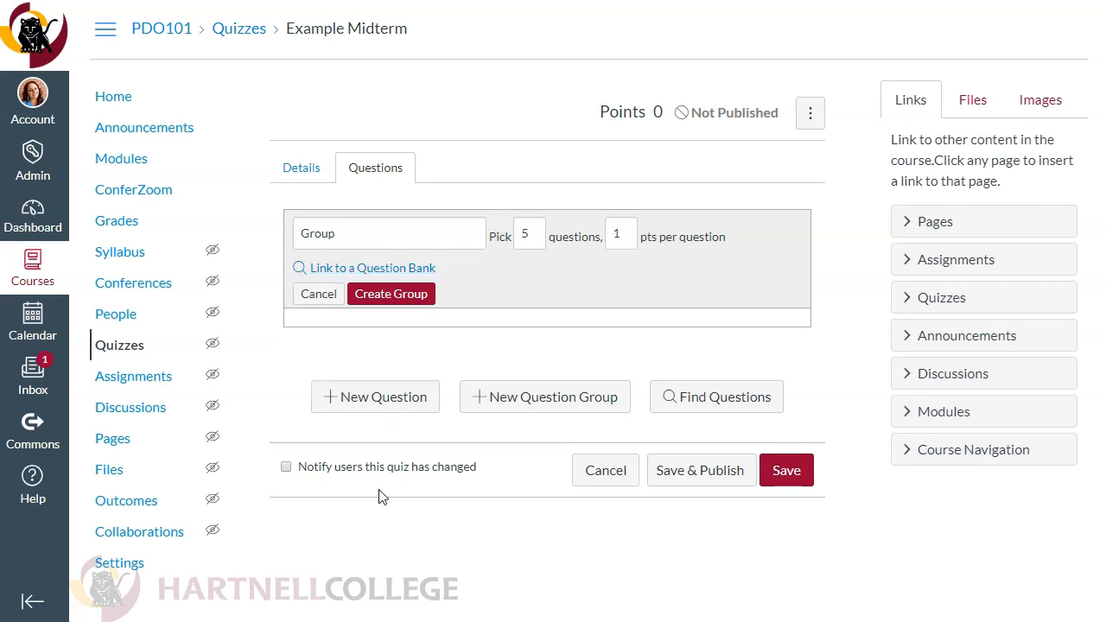
{"action": "left_click", "coordinate": [406, 302]}
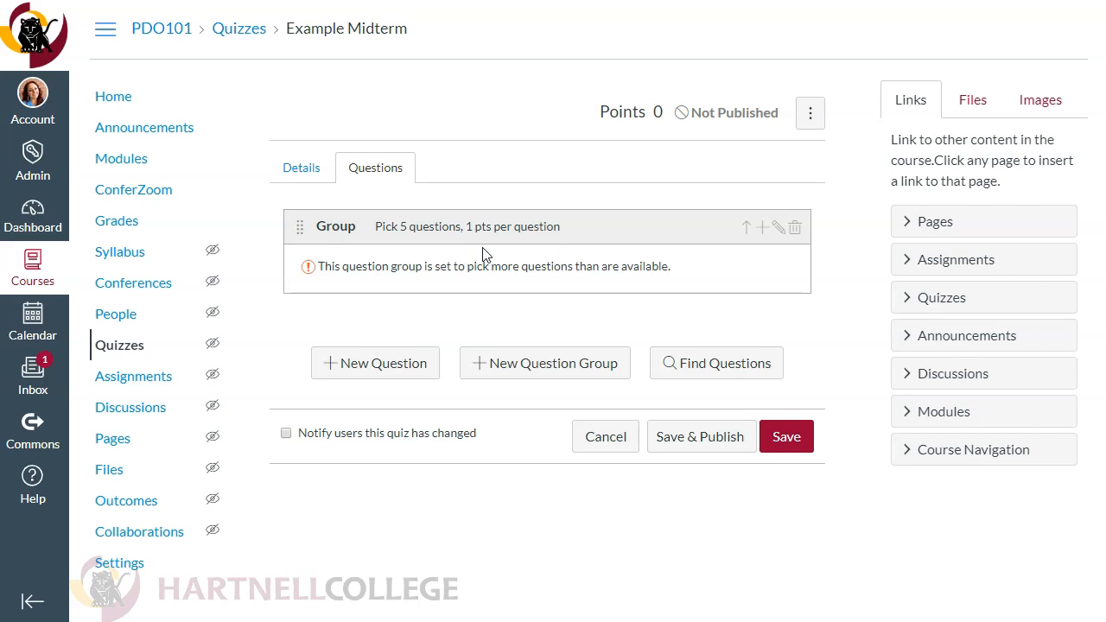
Set the question group linked to the Test Bank to pick 1 question and update the group
{"action": "left_click", "coordinate": [778, 227]}
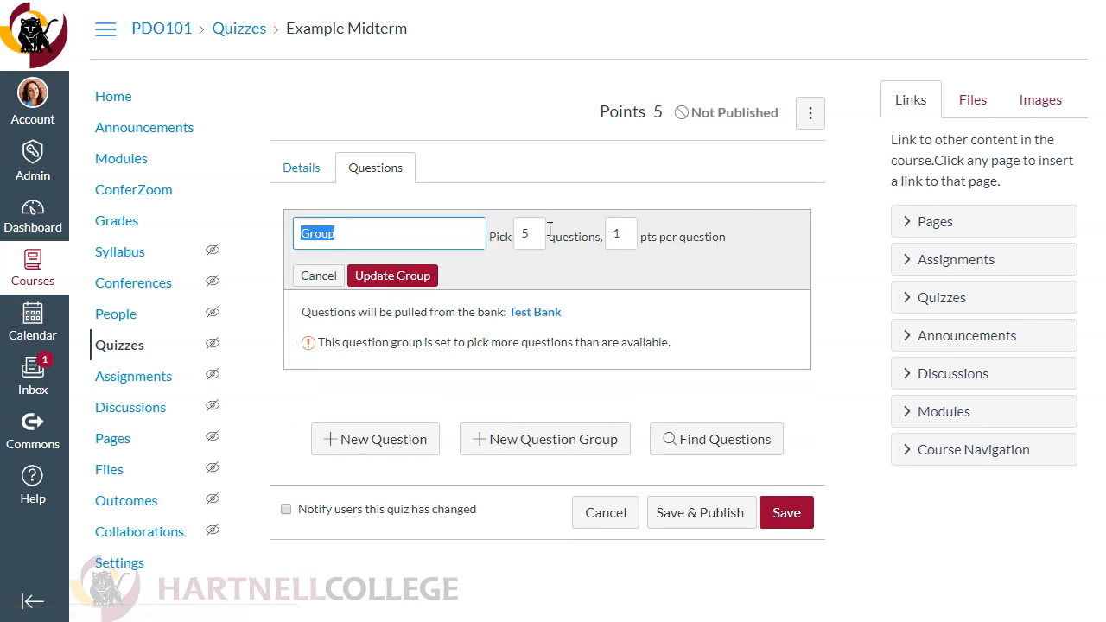
{"action": "key", "text": "Tab"}
{"action": "type", "text": "1"}
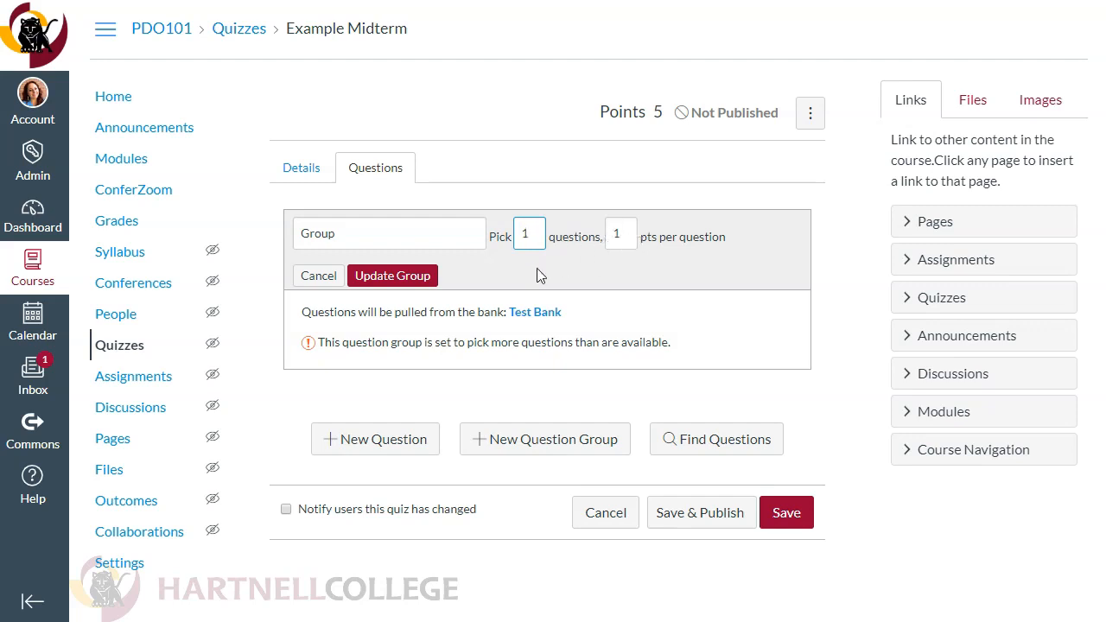
{"action": "left_click", "coordinate": [388, 275]}
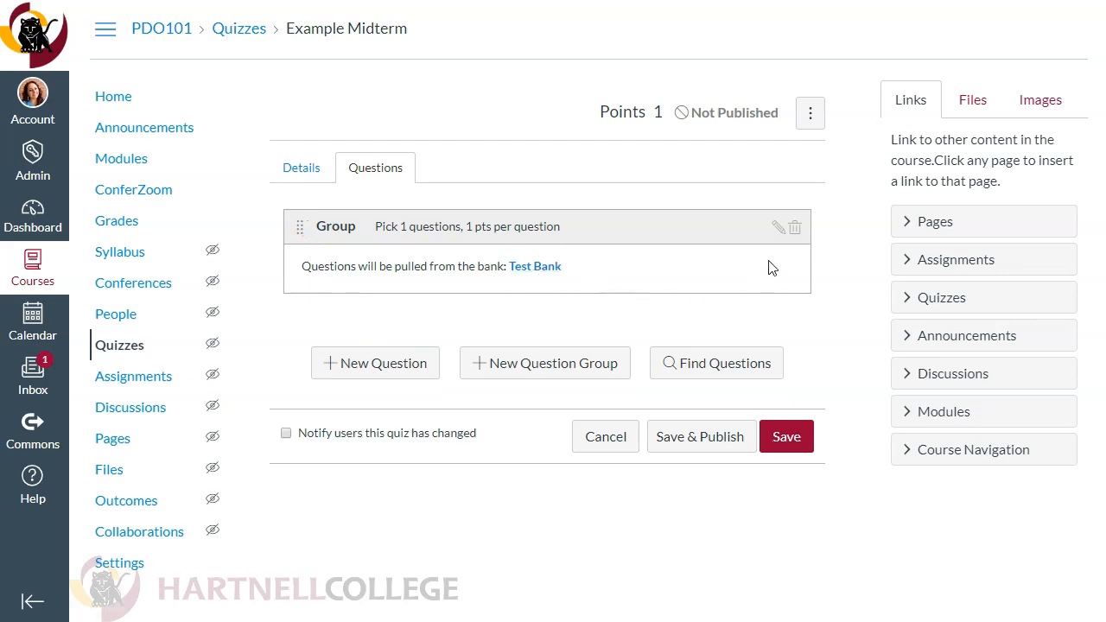
{"action": "left_click", "coordinate": [777, 228]}
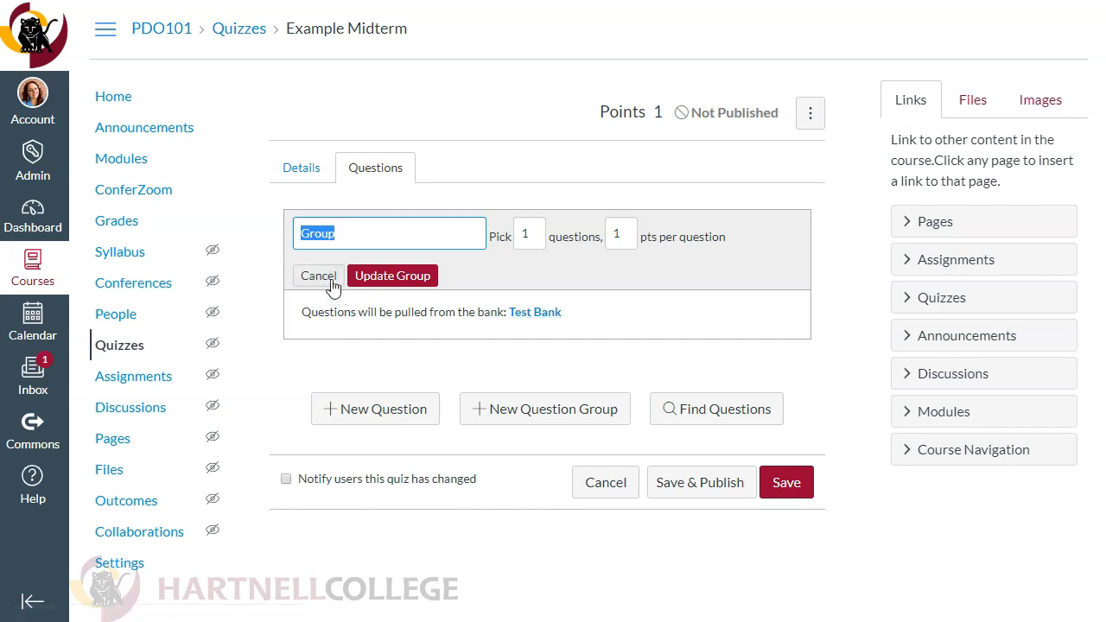
{"action": "key", "text": "Return"}
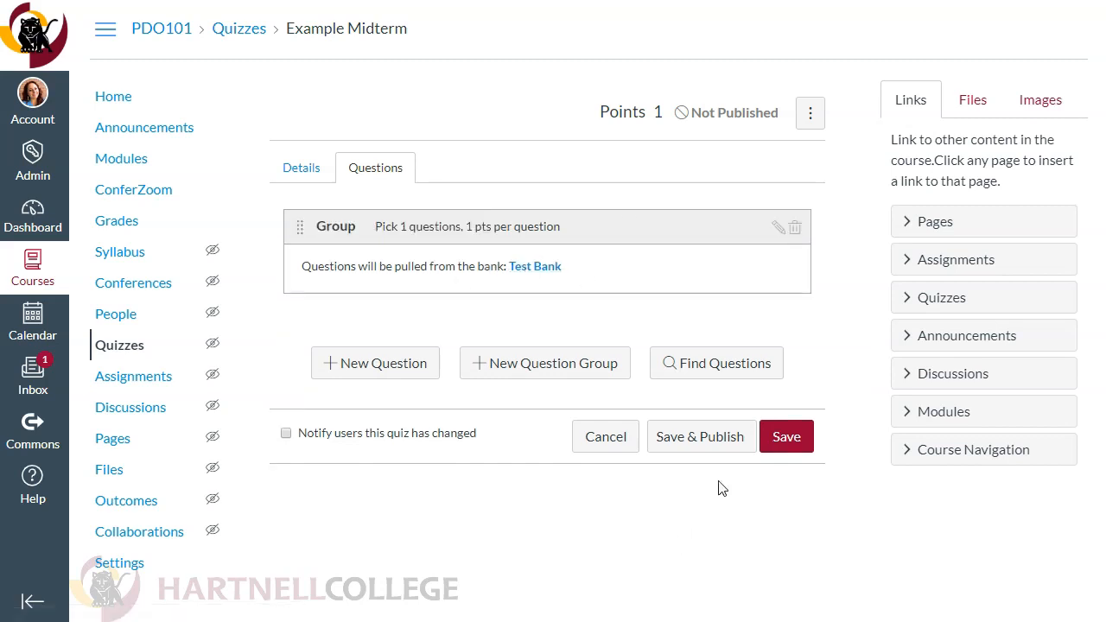
Delete the linked question group and create a new group without a question bank, picking 1 question at 1 point each
{"action": "left_click", "coordinate": [795, 229]}
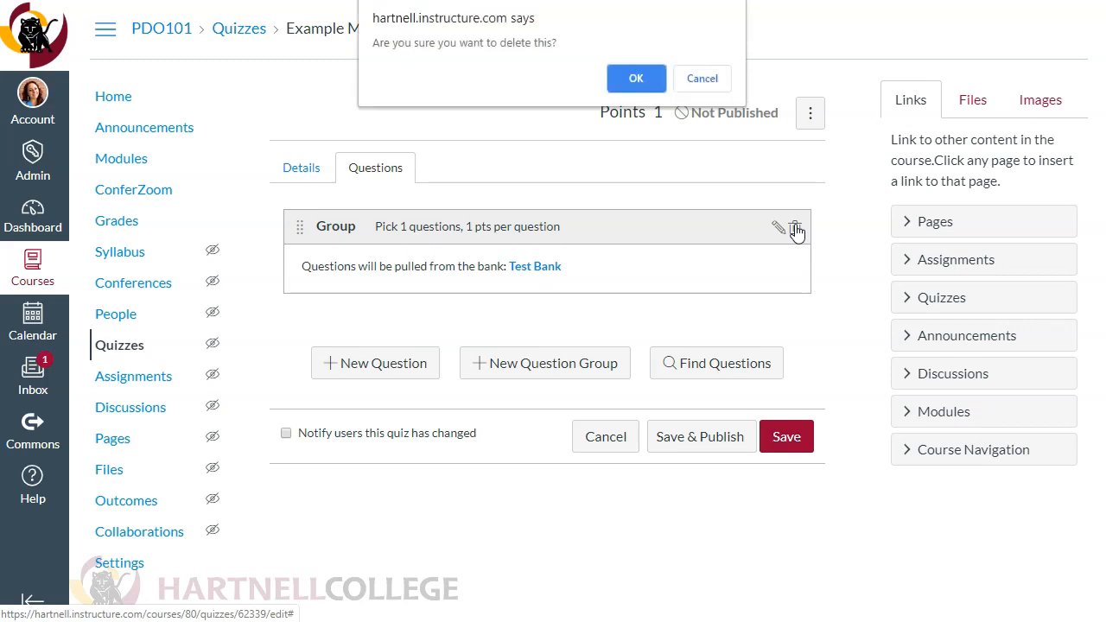
{"action": "left_click", "coordinate": [636, 78]}
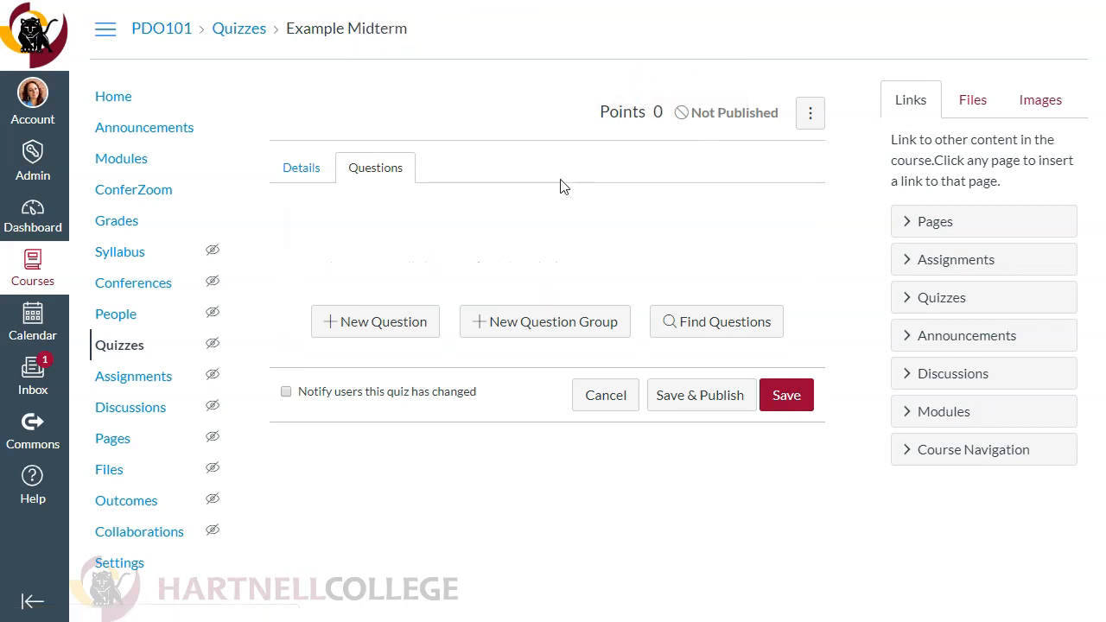
{"action": "left_click", "coordinate": [567, 325]}
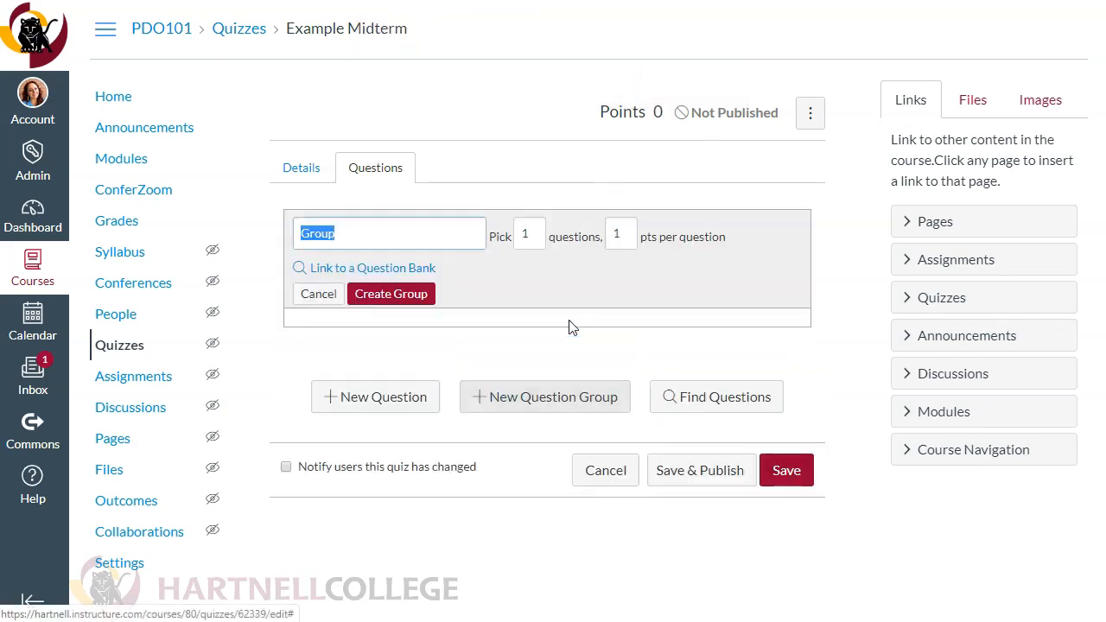
{"action": "left_click", "coordinate": [410, 274]}
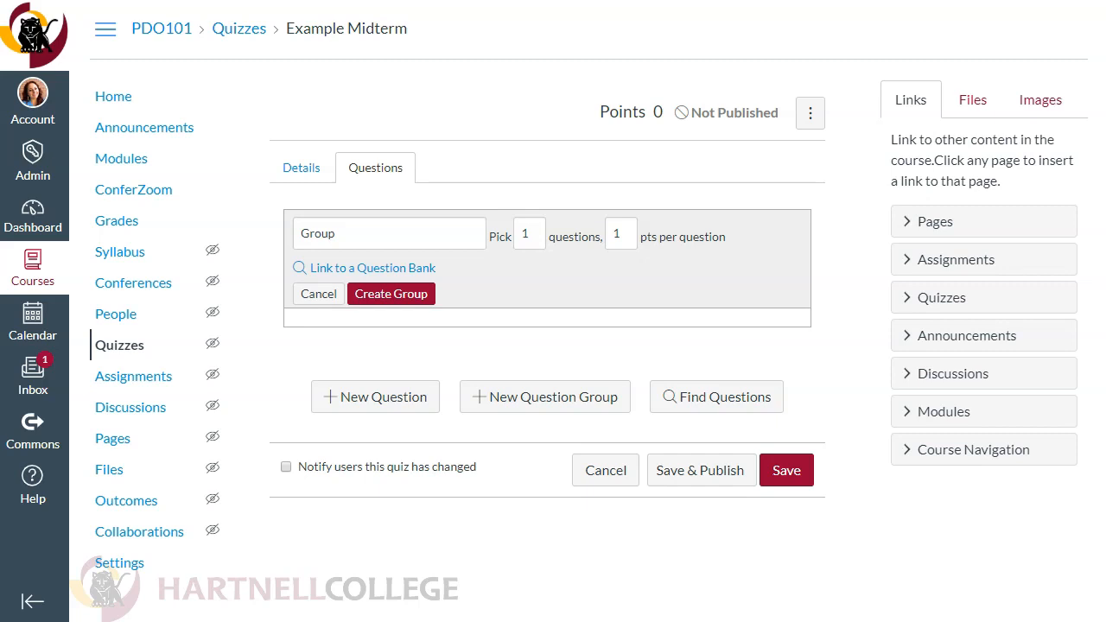
{"action": "left_click", "coordinate": [377, 300]}
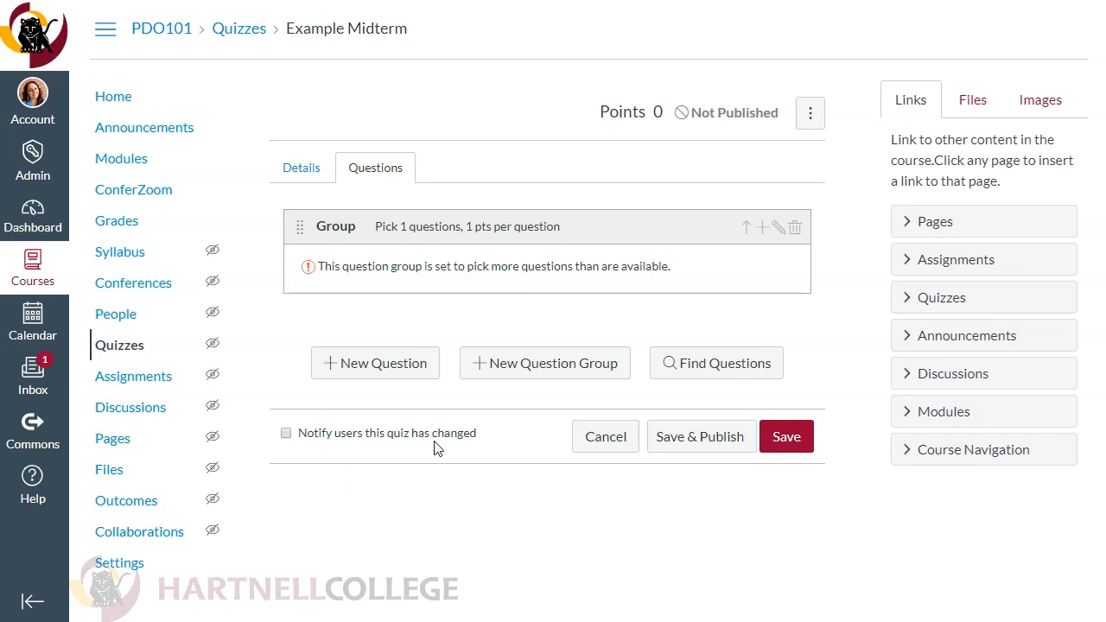
Find the accessibility issues question in the PDO101 Test Bank and add it to the quiz with no group assigned
{"action": "left_click", "coordinate": [710, 374]}
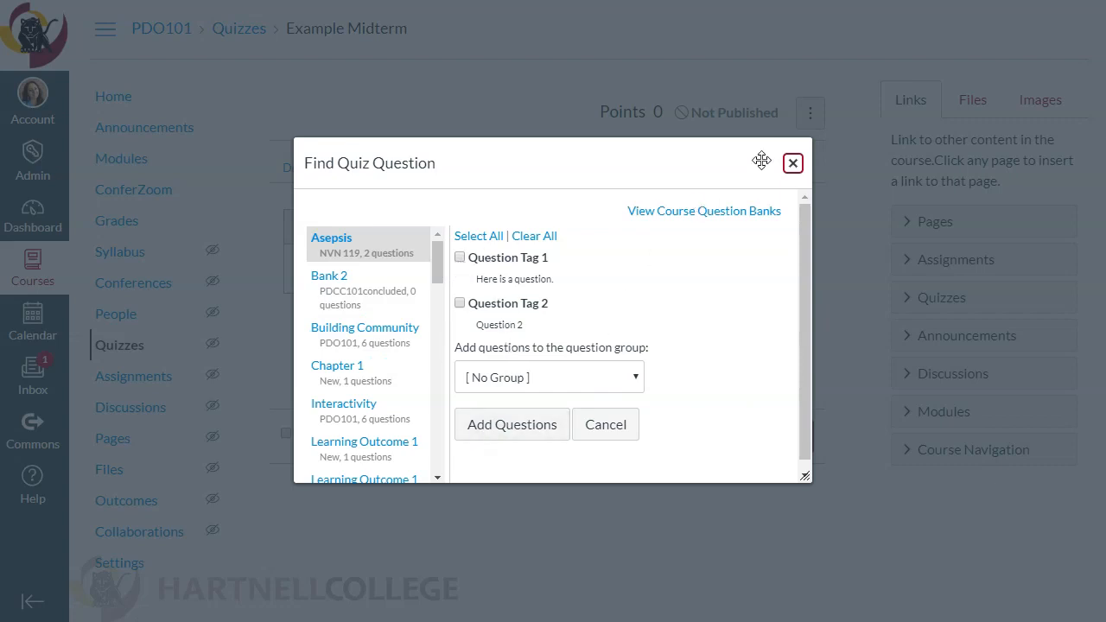
{"action": "left_click", "coordinate": [792, 164]}
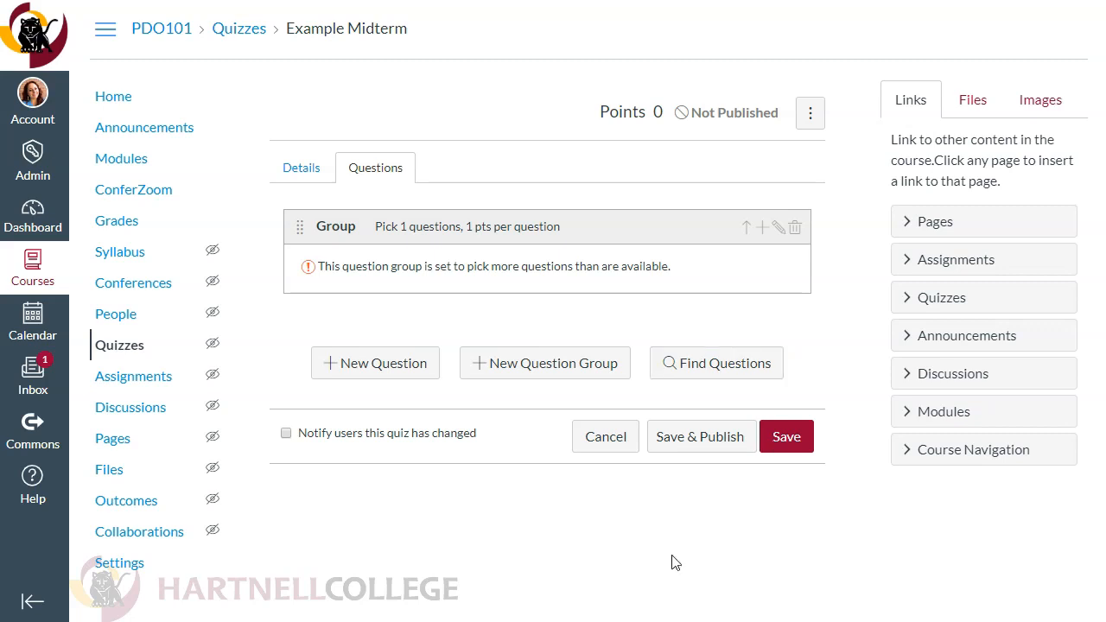
{"action": "left_click", "coordinate": [709, 371]}
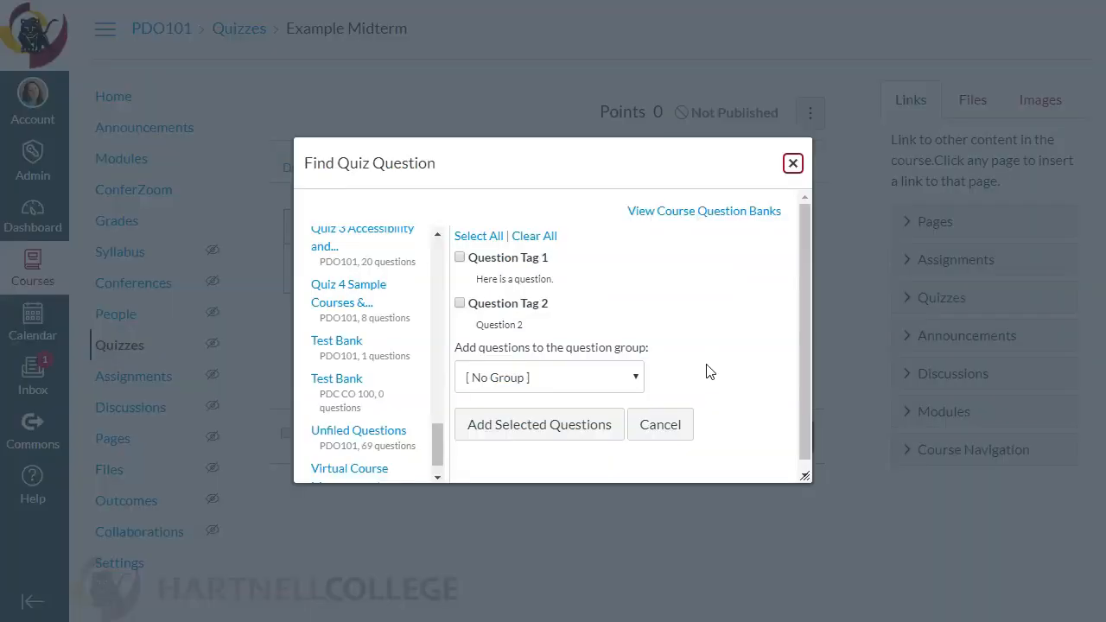
{"action": "left_click", "coordinate": [321, 354]}
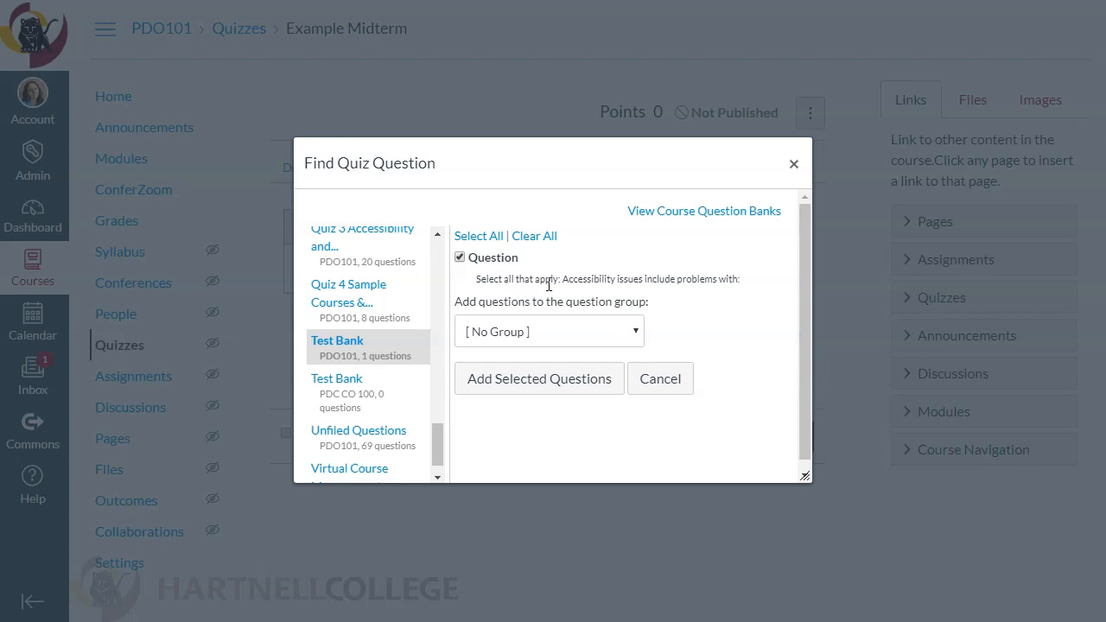
{"action": "left_click", "coordinate": [560, 386]}
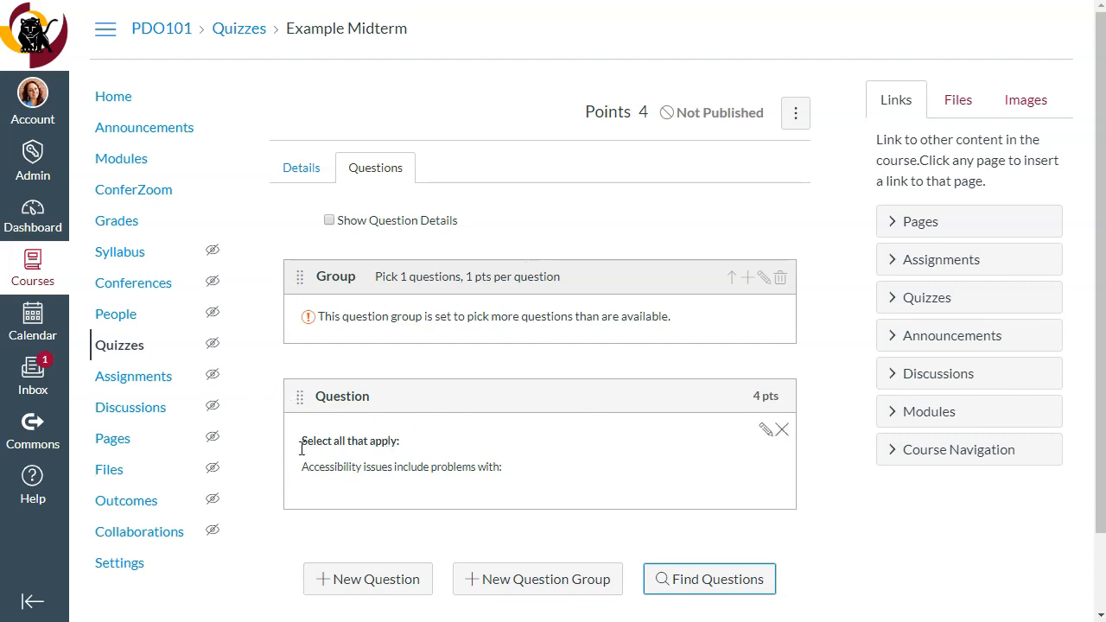
Add a new 1-point question to the quiz, leaving its text and answers blank
{"action": "left_click", "coordinate": [352, 588]}
{"action": "left_click_drag", "start_coordinate": [1100, 213], "coordinate": [1099, 566]}
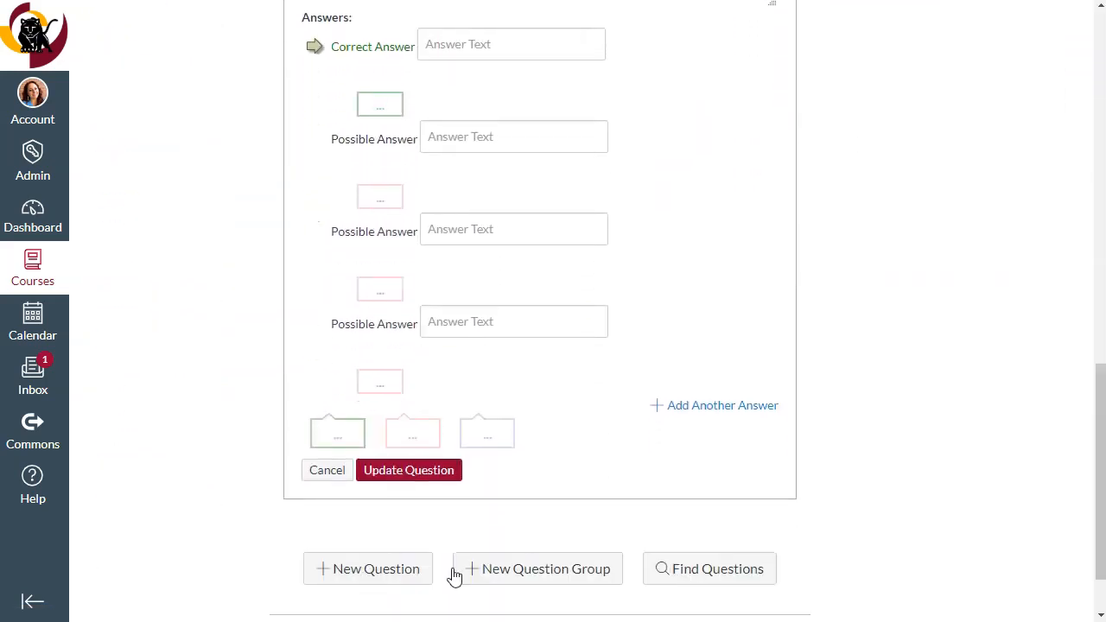
{"action": "left_click", "coordinate": [377, 472]}
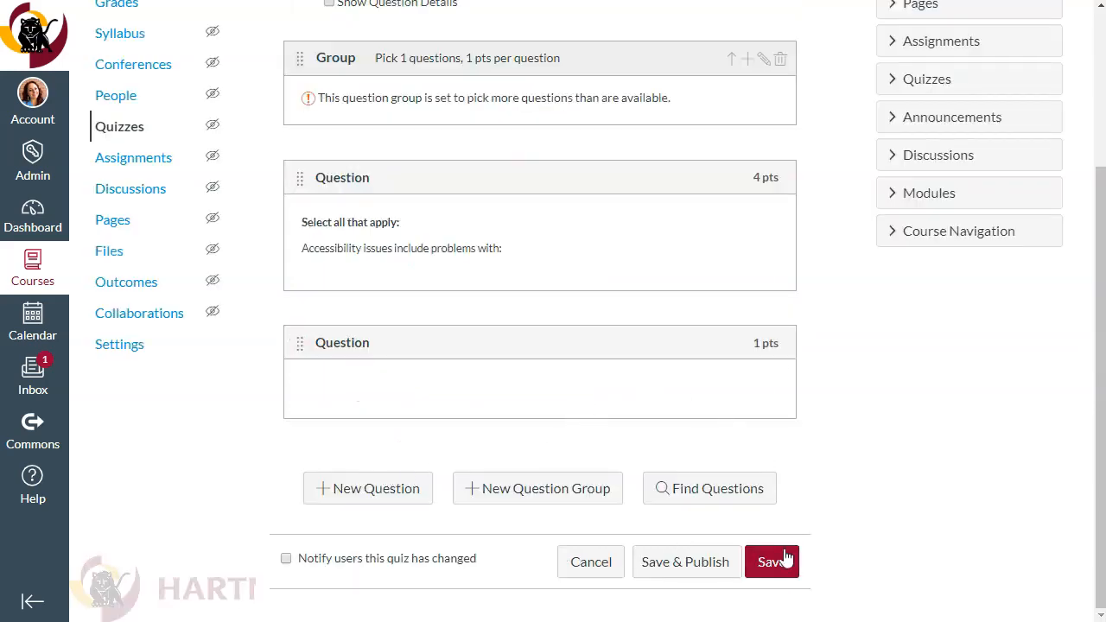